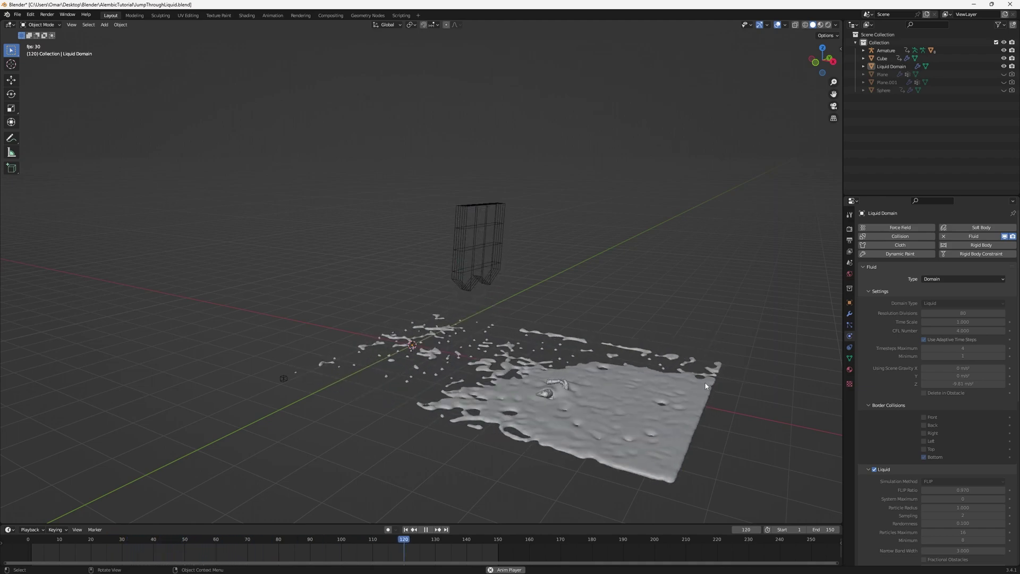
middle_drag(706, 386, 356, 381)
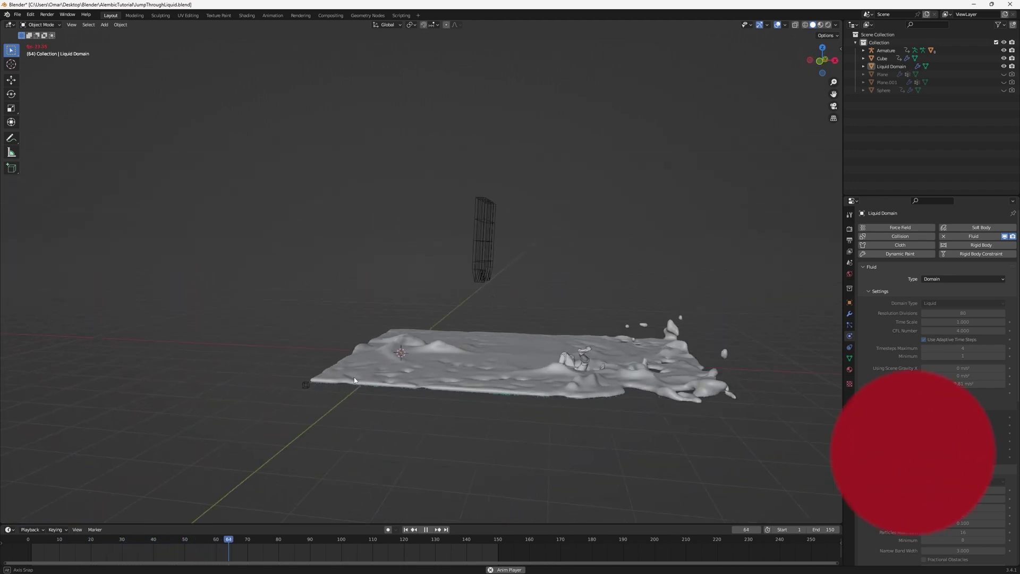
mouse_move(356, 381)
middle_down()
mouse_move(535, 369)
mouse_move(399, 388)
mouse_move(457, 456)
middle_up()
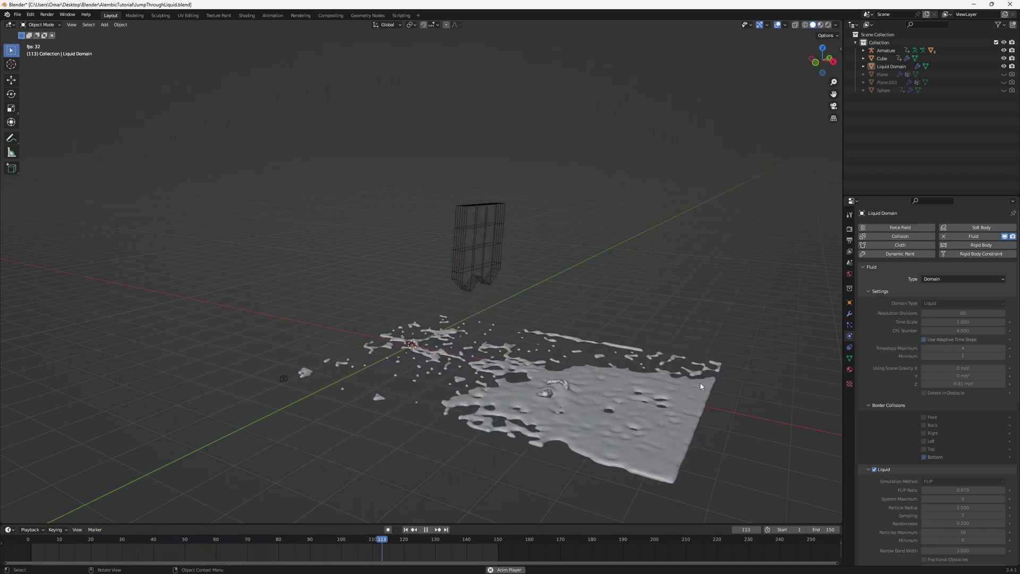
mouse_move(701, 383)
middle_down()
mouse_move(504, 385)
mouse_move(536, 381)
mouse_move(413, 425)
mouse_move(503, 422)
middle_up()
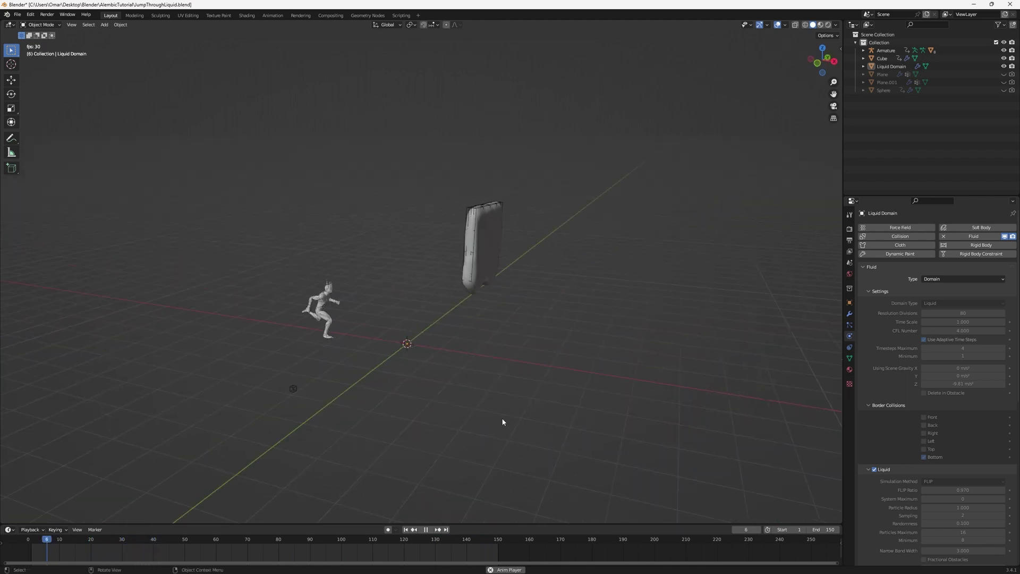
Stop playback at frame 25 and inspect the liquid column's transform properties.
key(space)
middle_drag(458, 391, 422, 403)
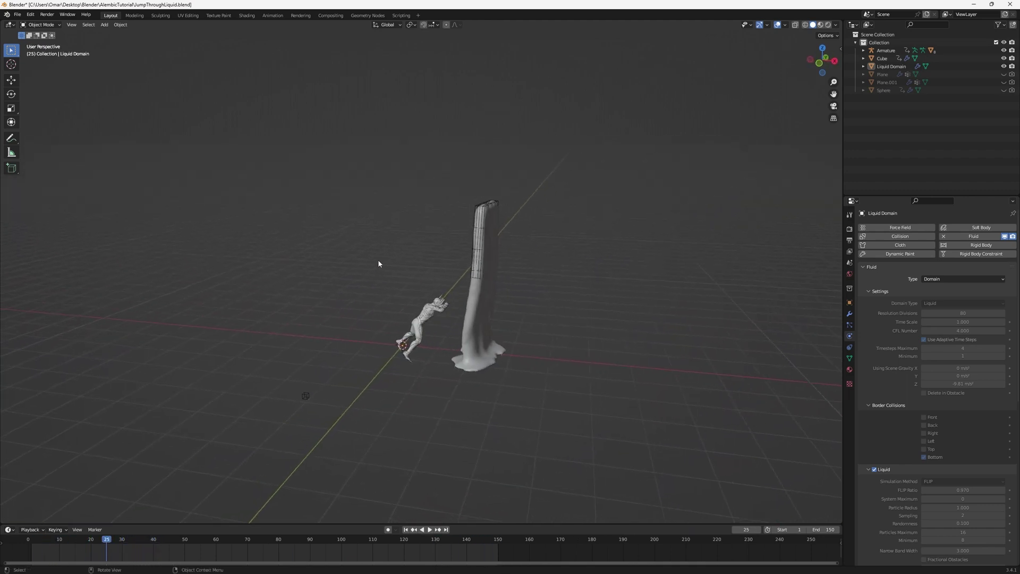
drag(378, 257, 455, 391)
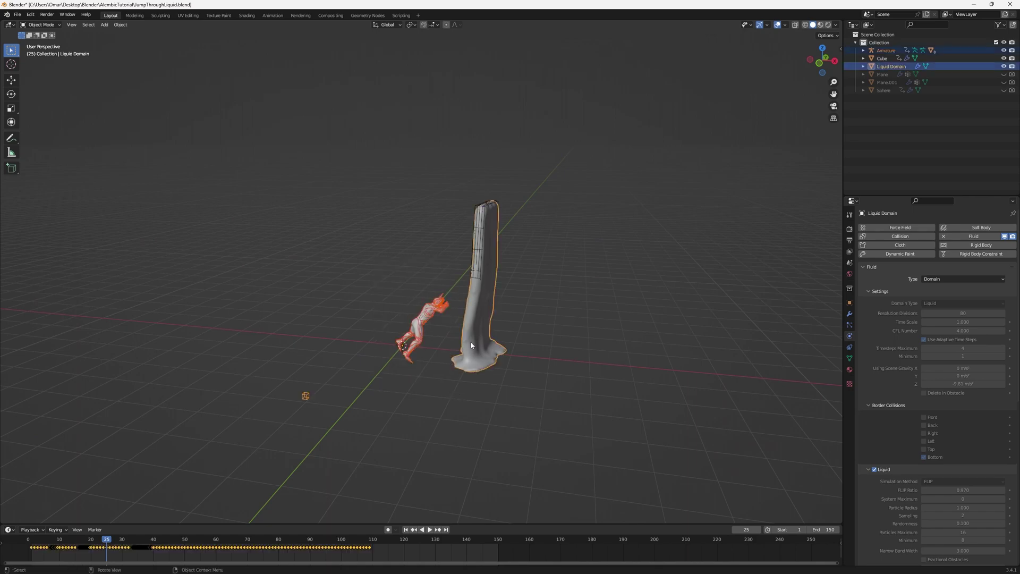
click(480, 312)
scroll(500, 344, up, 2)
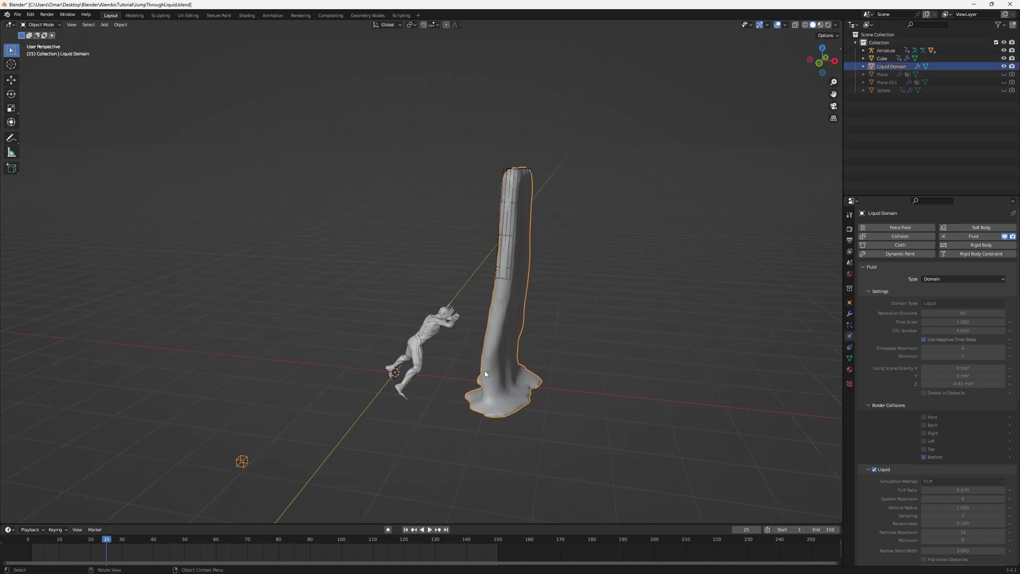
middle_drag(471, 368, 512, 348)
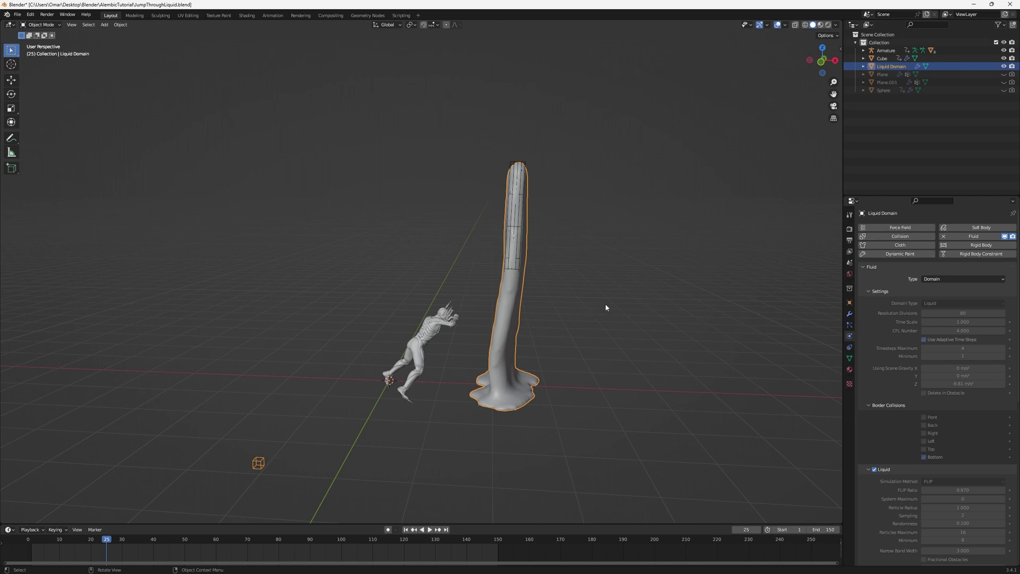
click(849, 303)
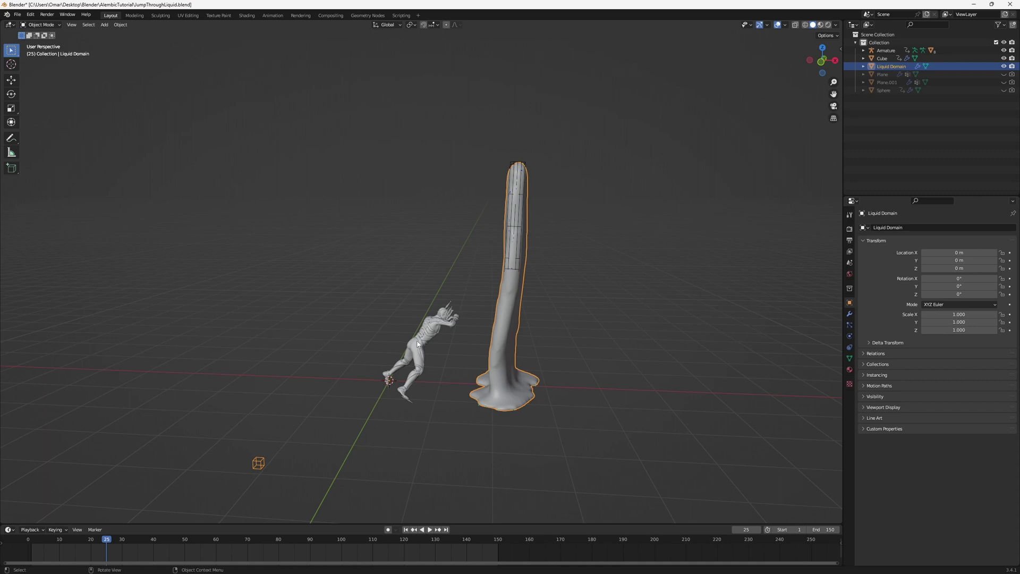
Apply rotation to the character's armature via Object > Apply.
click(421, 358)
click(885, 50)
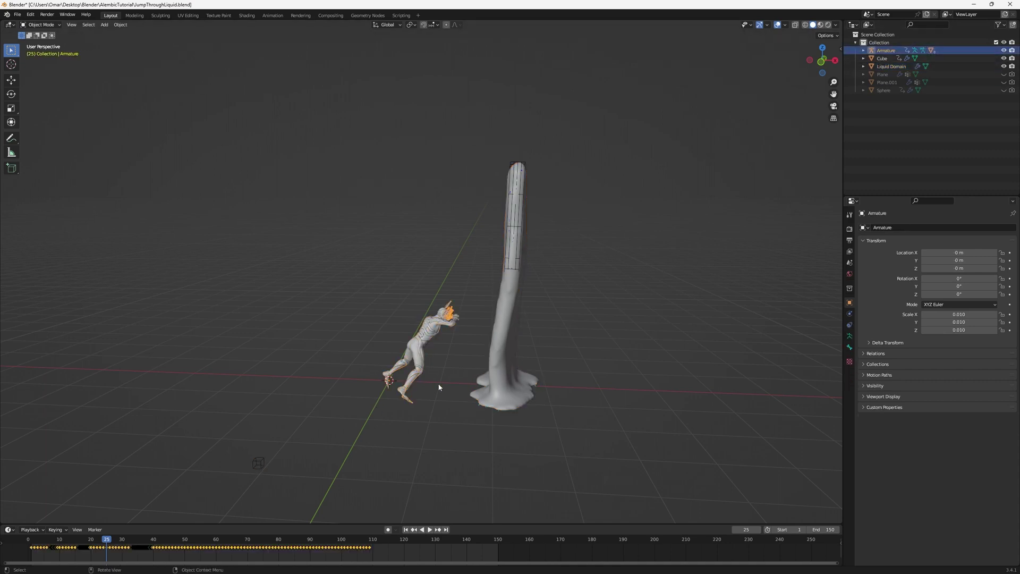
click(116, 26)
mouse_move(130, 65)
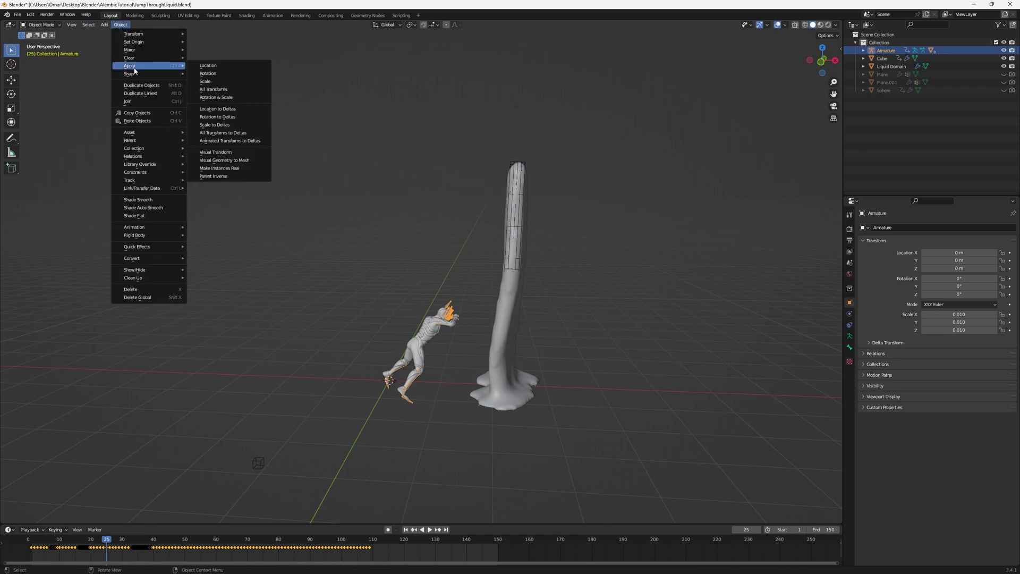
click(224, 74)
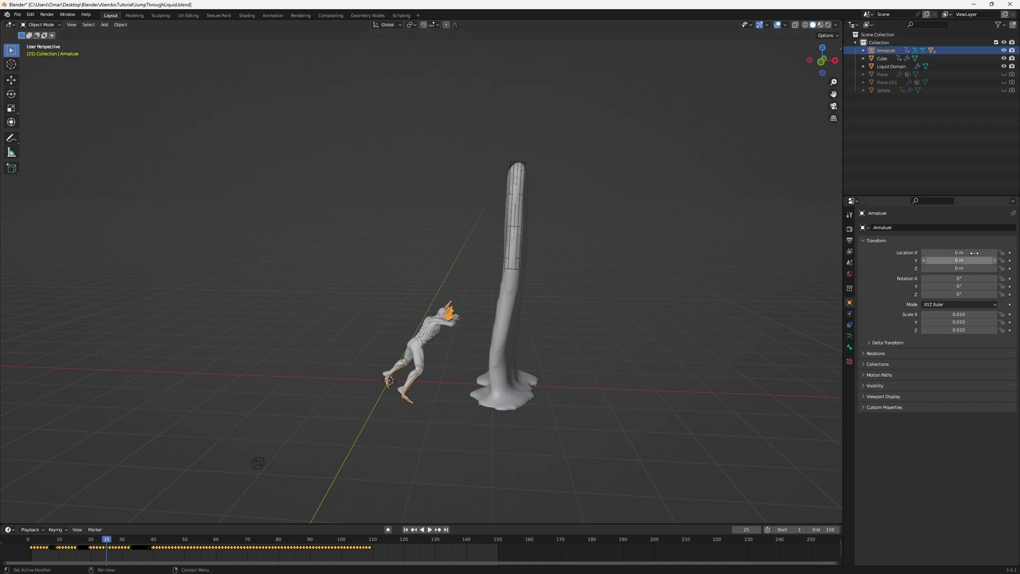
Reselect the liquid domain column.
click(514, 291)
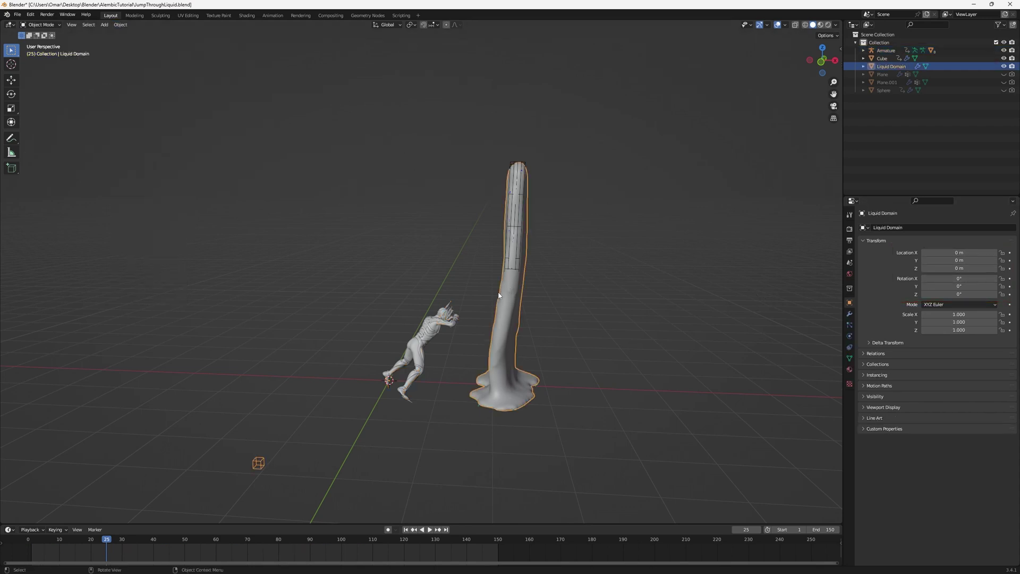
click(690, 292)
scroll(507, 345, down, 1)
scroll(539, 339, up, 2)
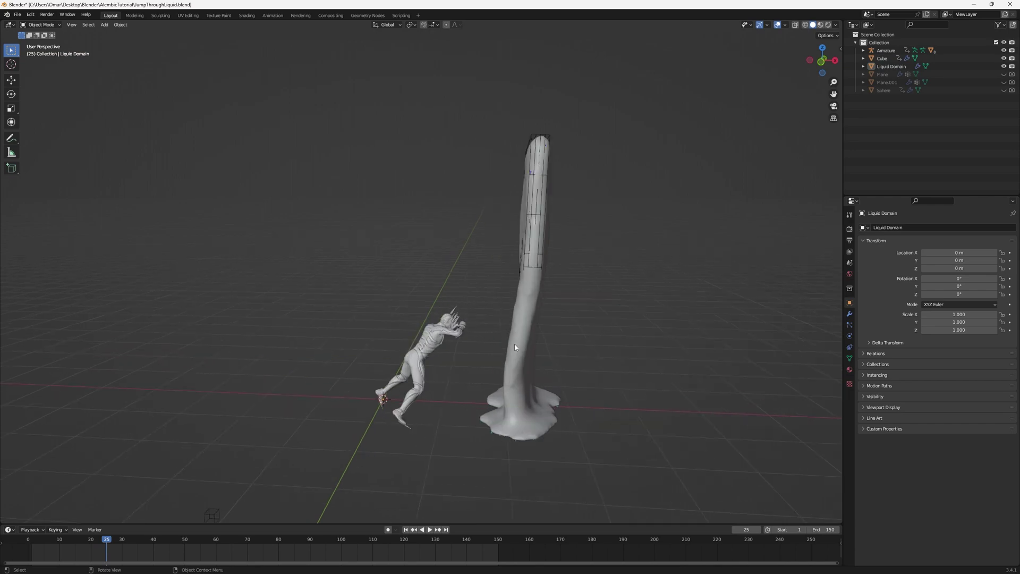
click(535, 333)
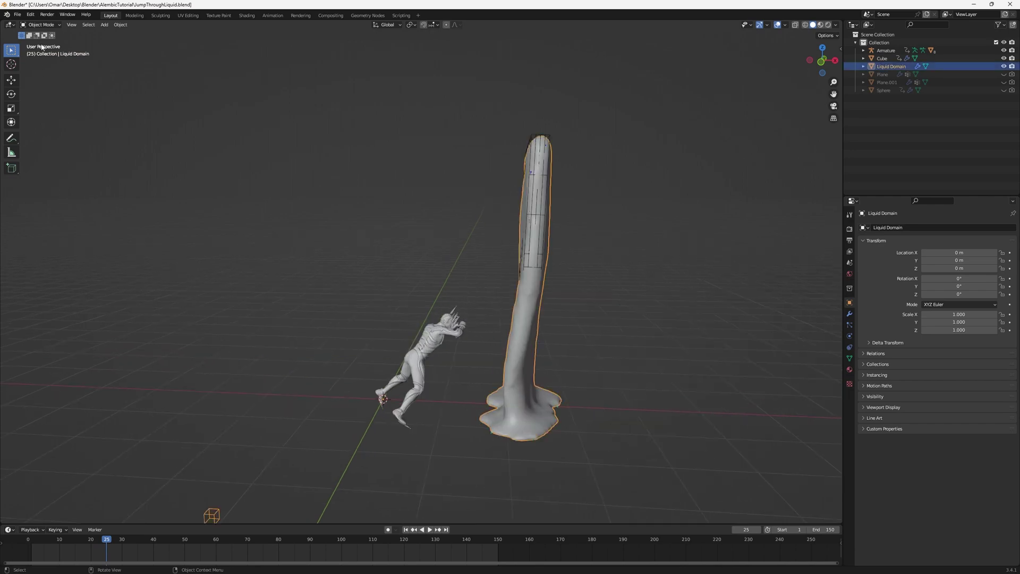
click(18, 15)
mouse_move(27, 135)
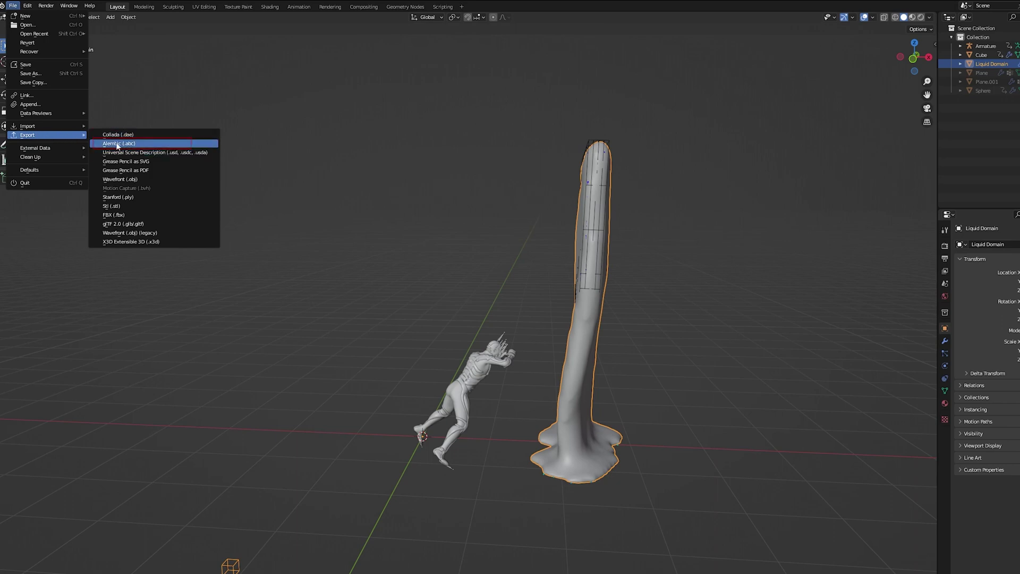
Export the selected liquid domain to Alembic with Scale 100 and Selected Objects on.
click(137, 144)
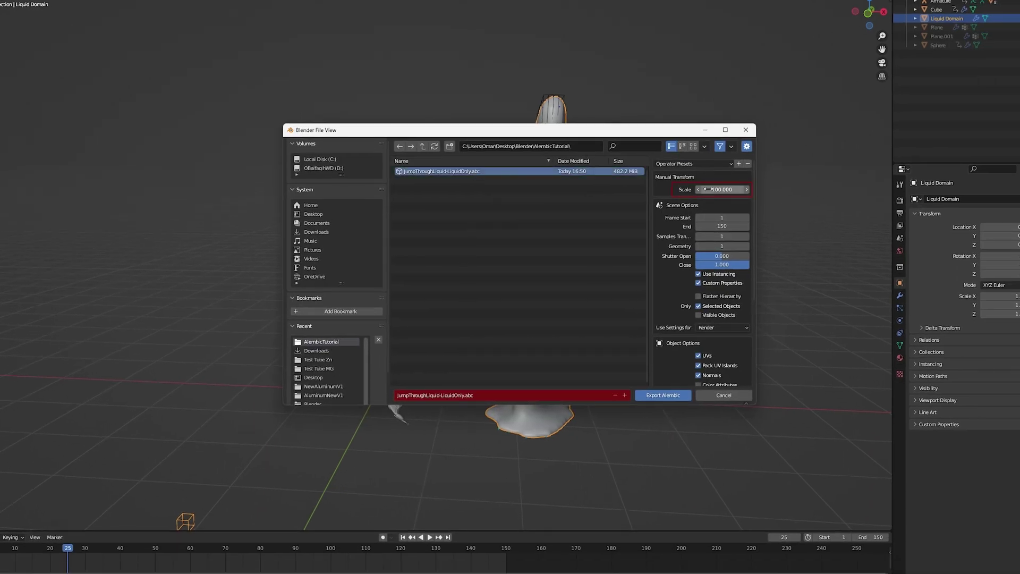
text(100)
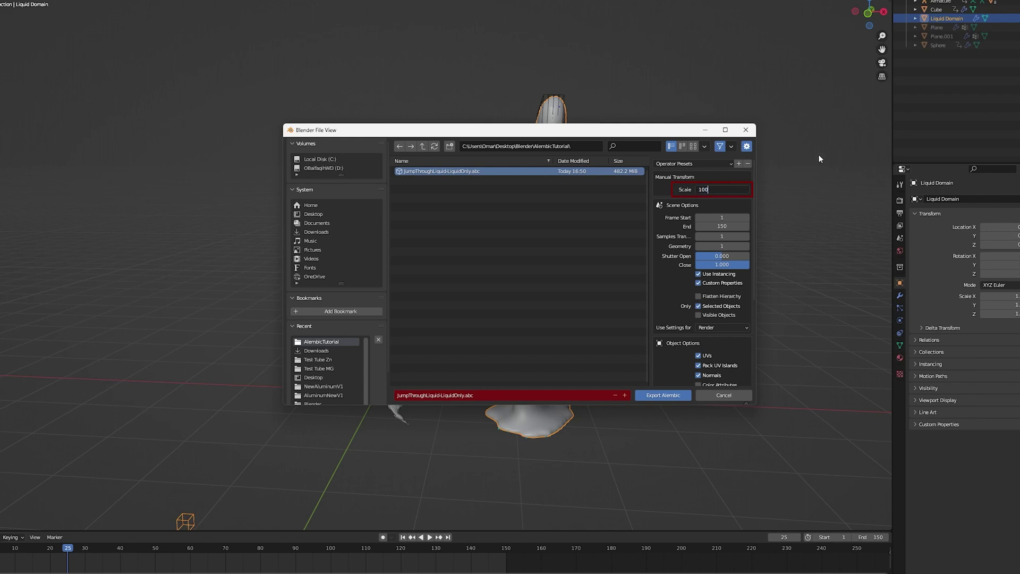
key(Return)
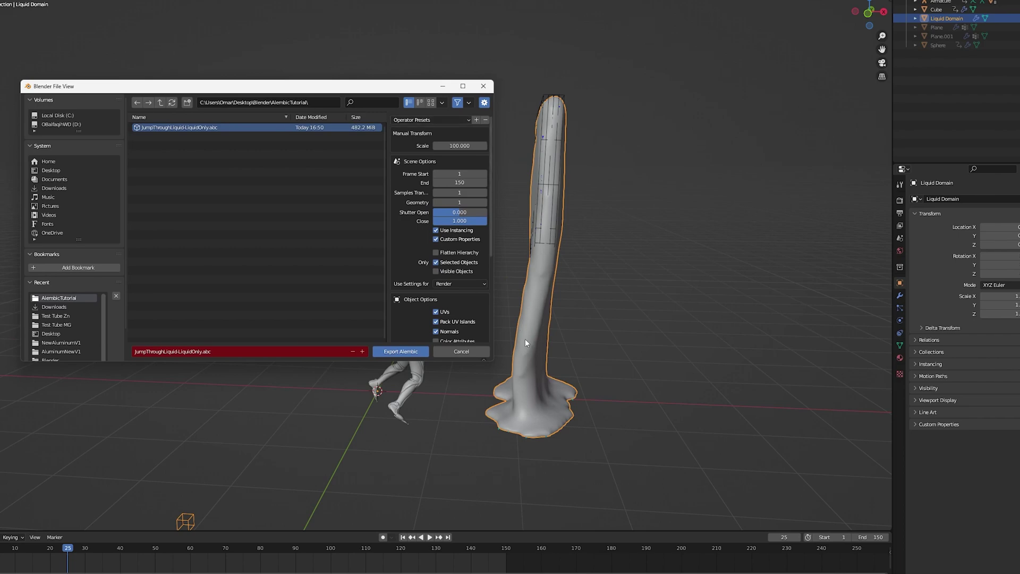
click(404, 351)
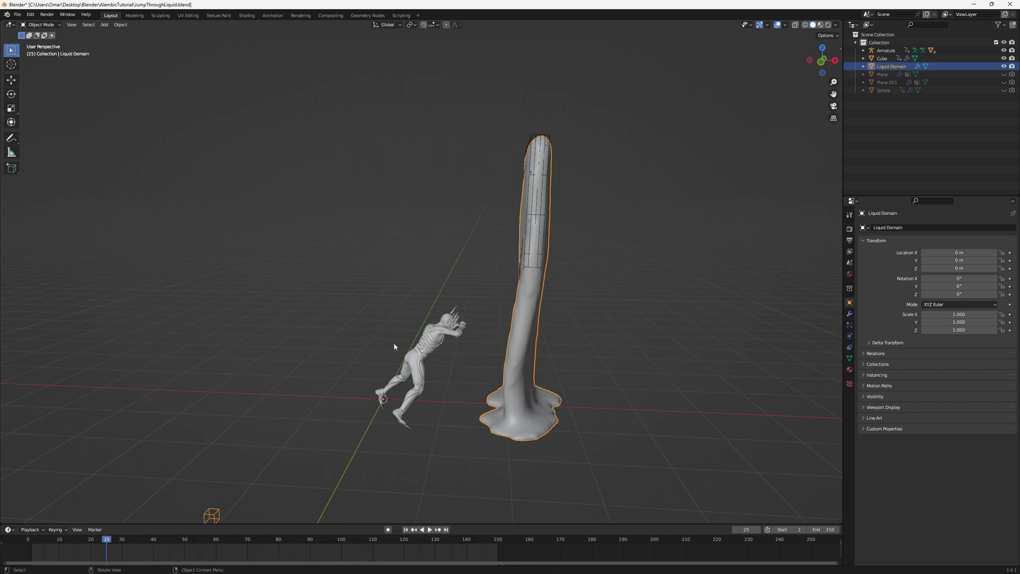
click(425, 353)
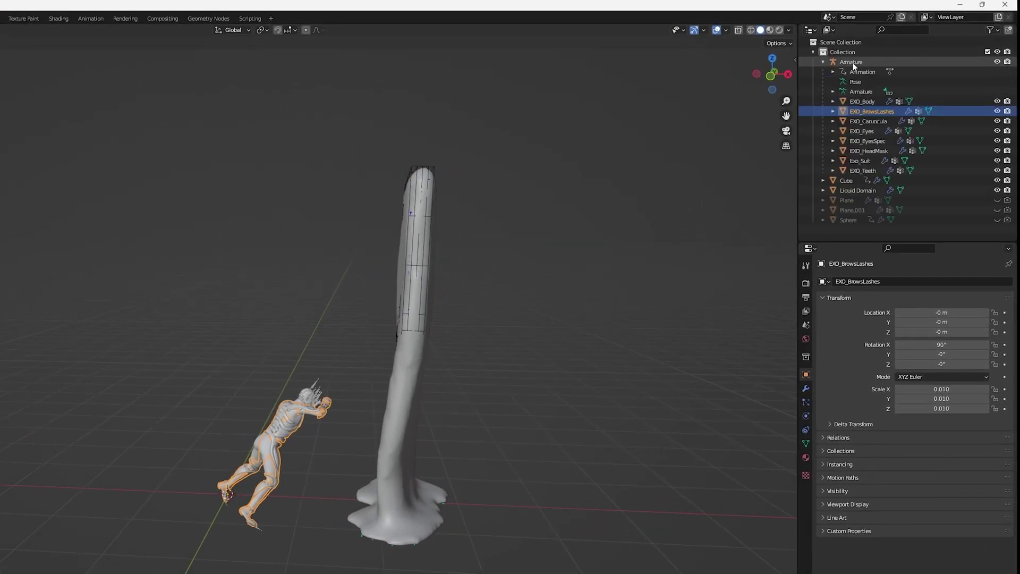
Select the armature with its child body meshes and export them as an FBX file.
click(852, 63)
shift+click(861, 169)
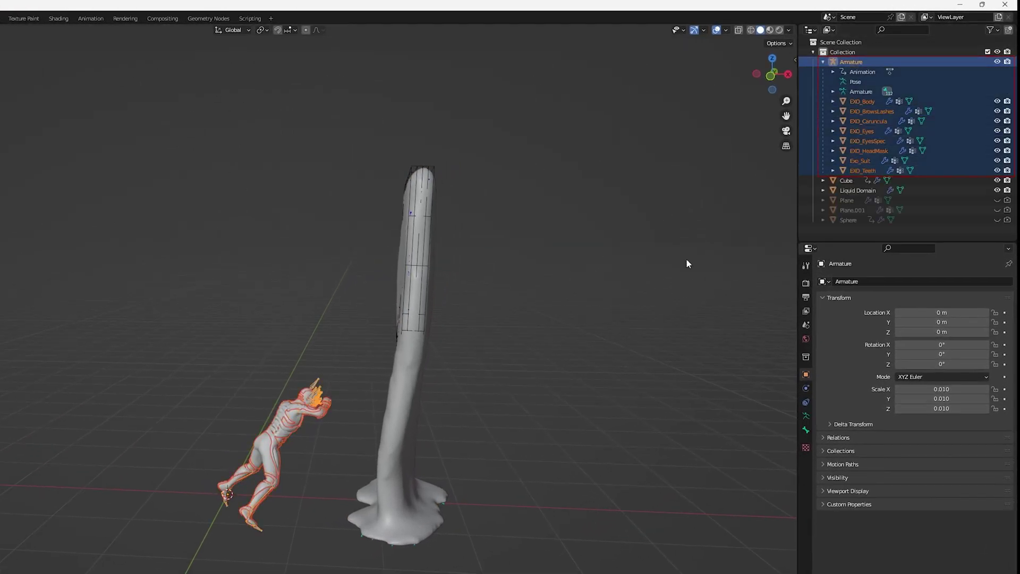
click(17, 16)
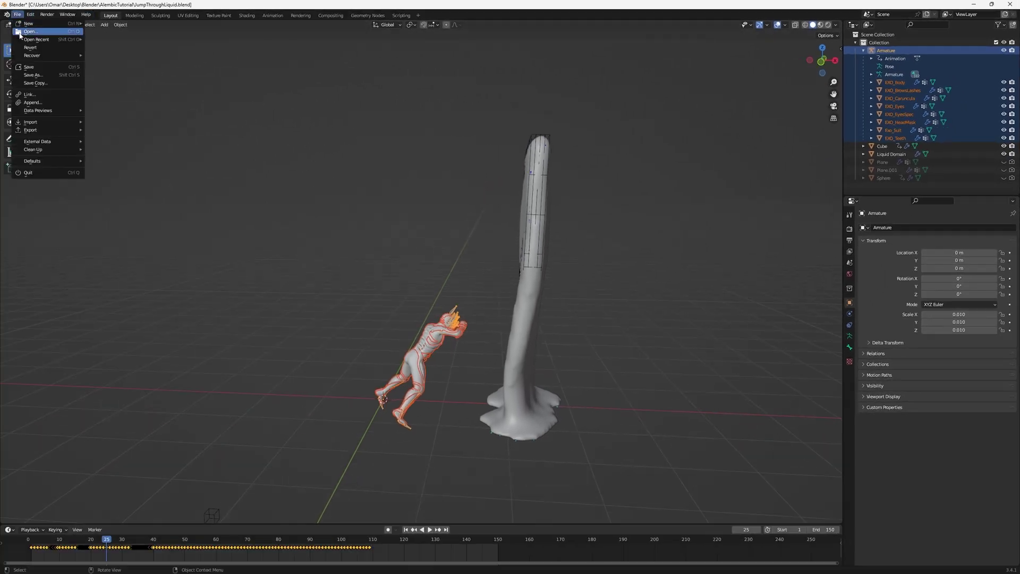
mouse_move(33, 129)
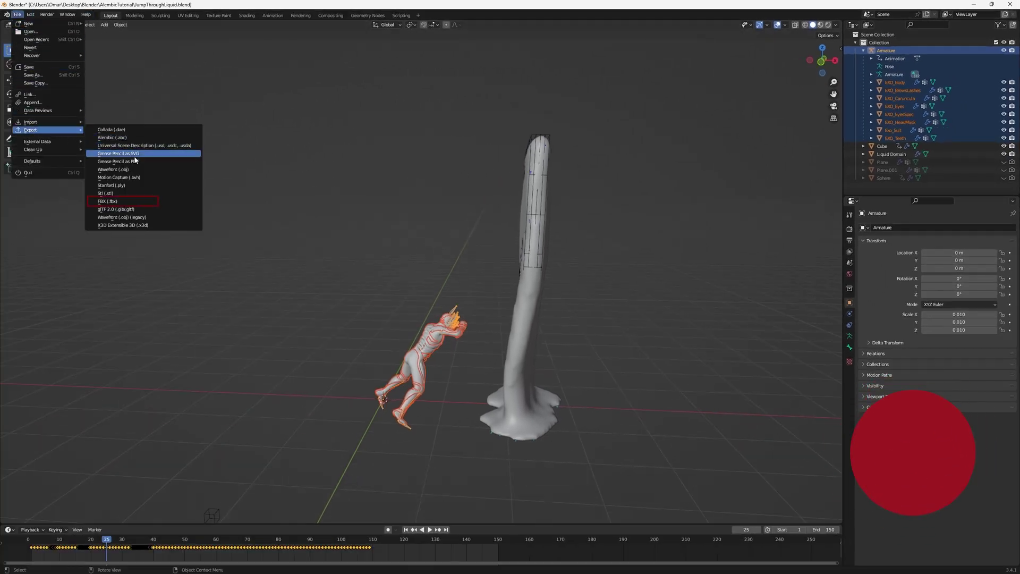
click(134, 201)
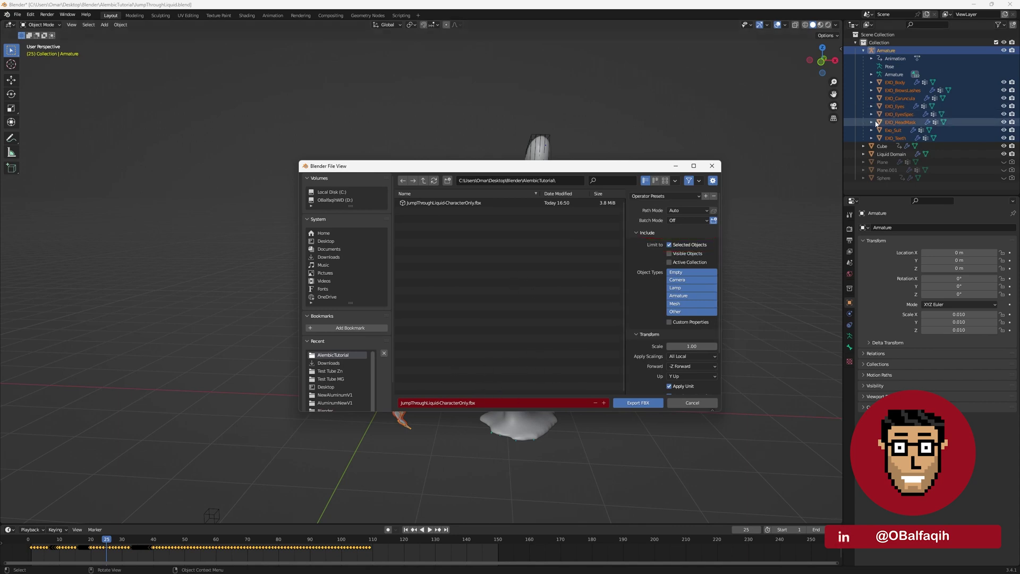
click(652, 403)
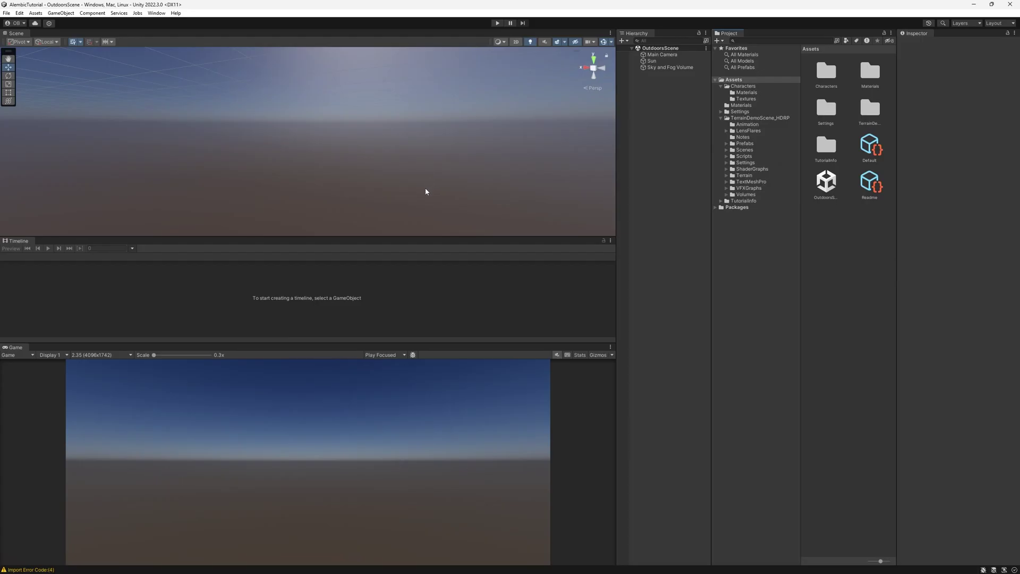
Find the Alembic package under Unity Registry in Package Manager and install it.
click(156, 13)
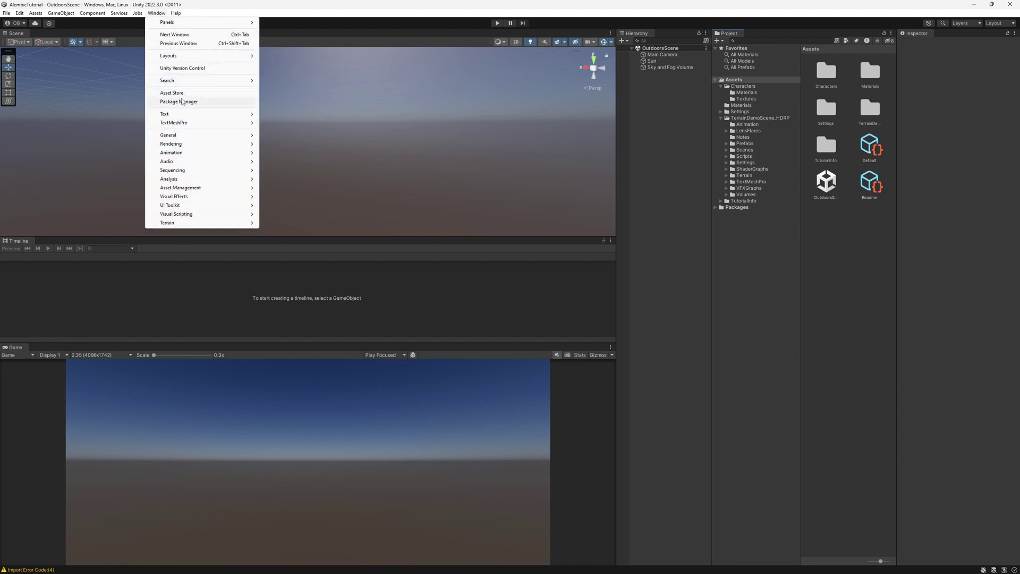
click(182, 101)
click(368, 80)
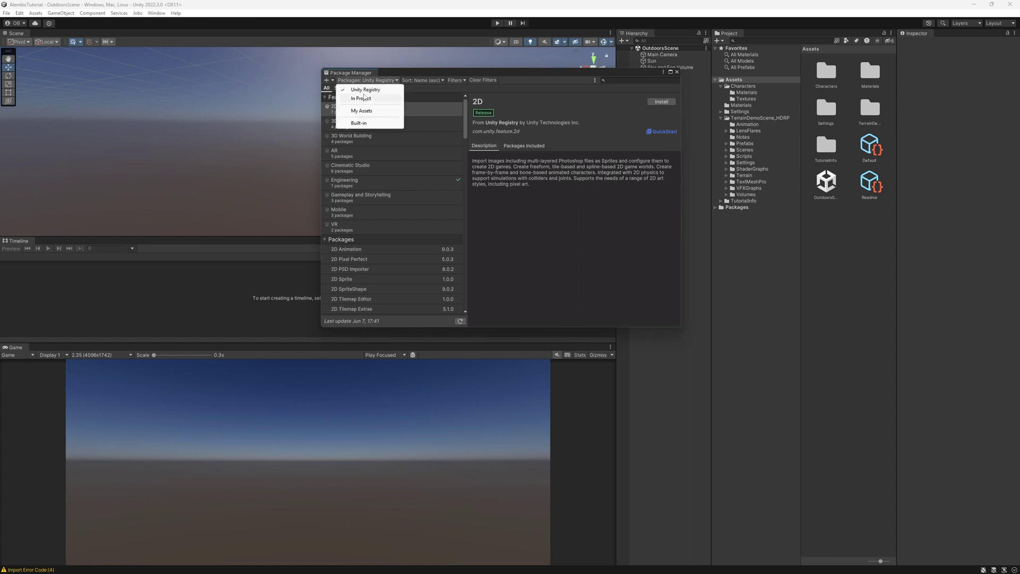
click(613, 81)
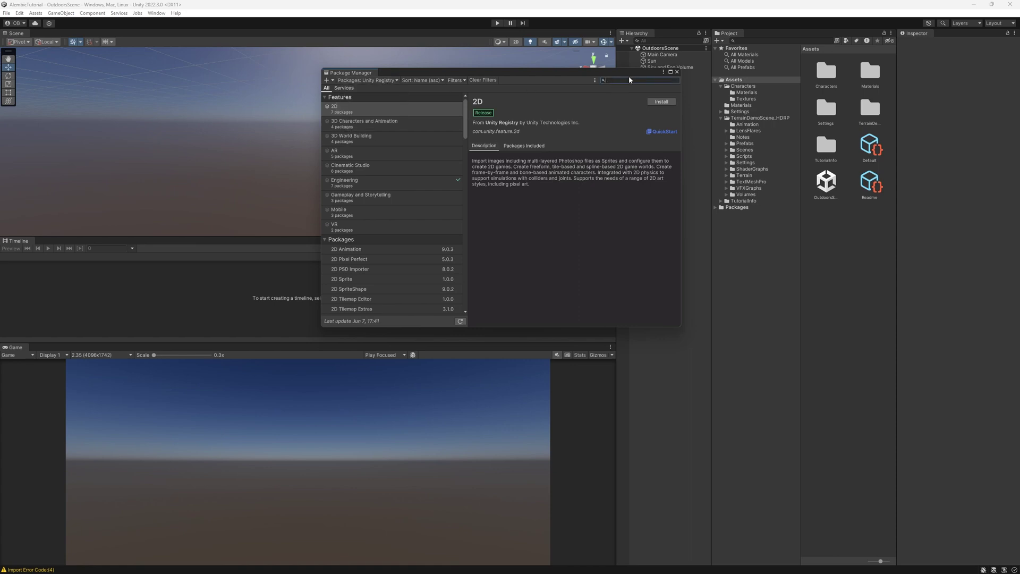
text(alembic)
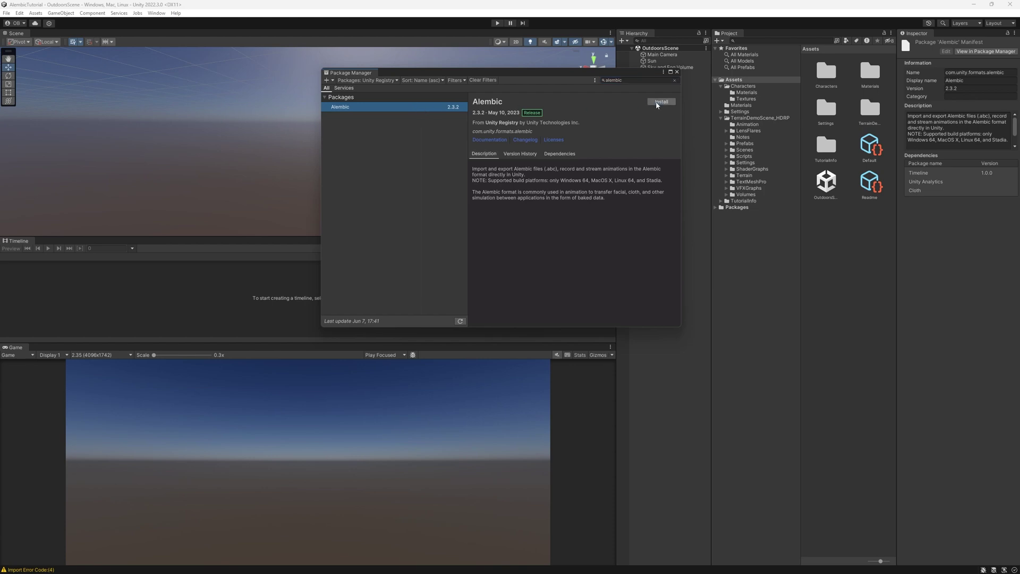
click(679, 75)
right_click(848, 239)
Create an Alembic folder in Assets and select the imported liquid asset.
click(766, 129)
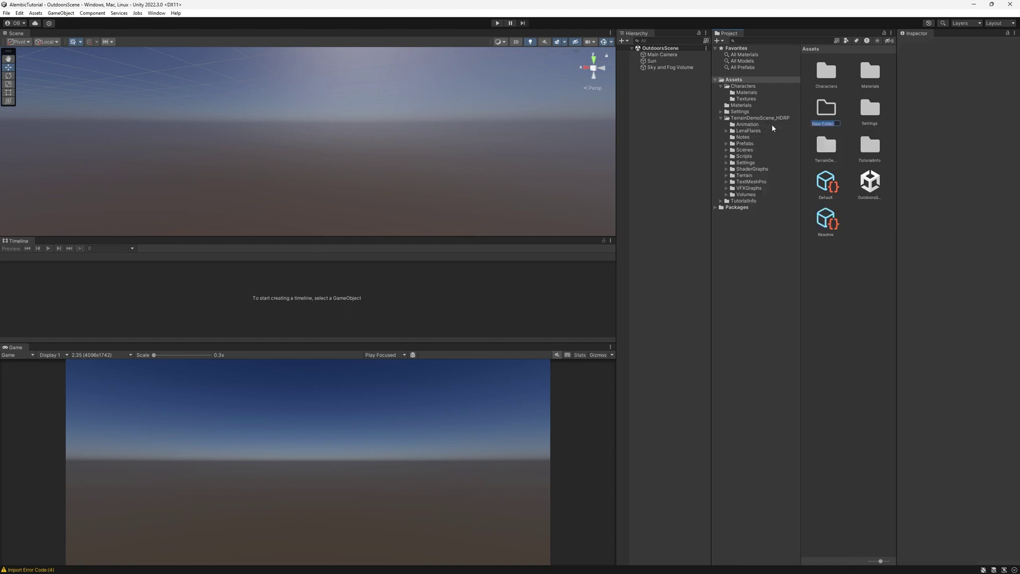
text(Alembic)
key(Return)
key(Return)
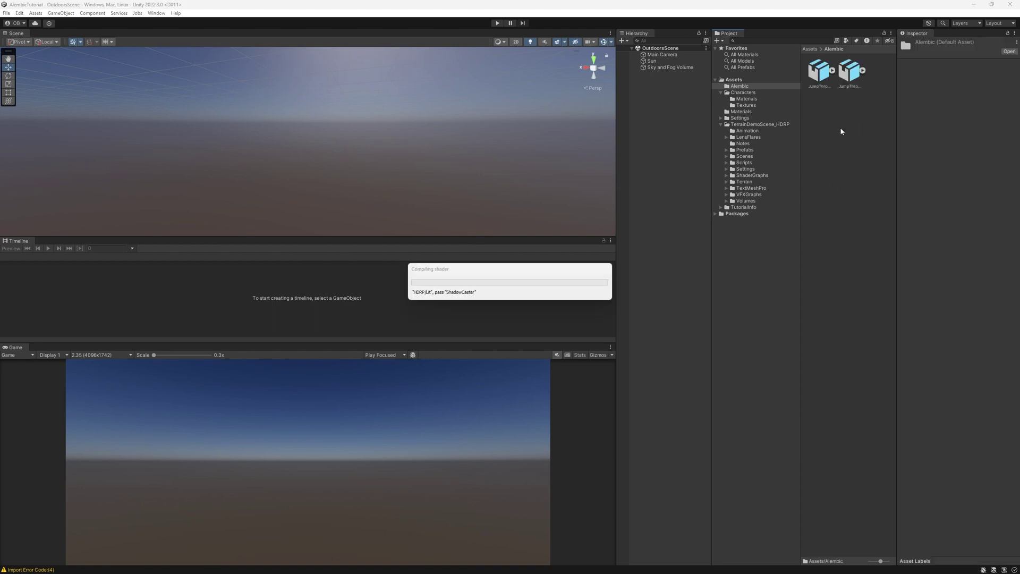
click(850, 71)
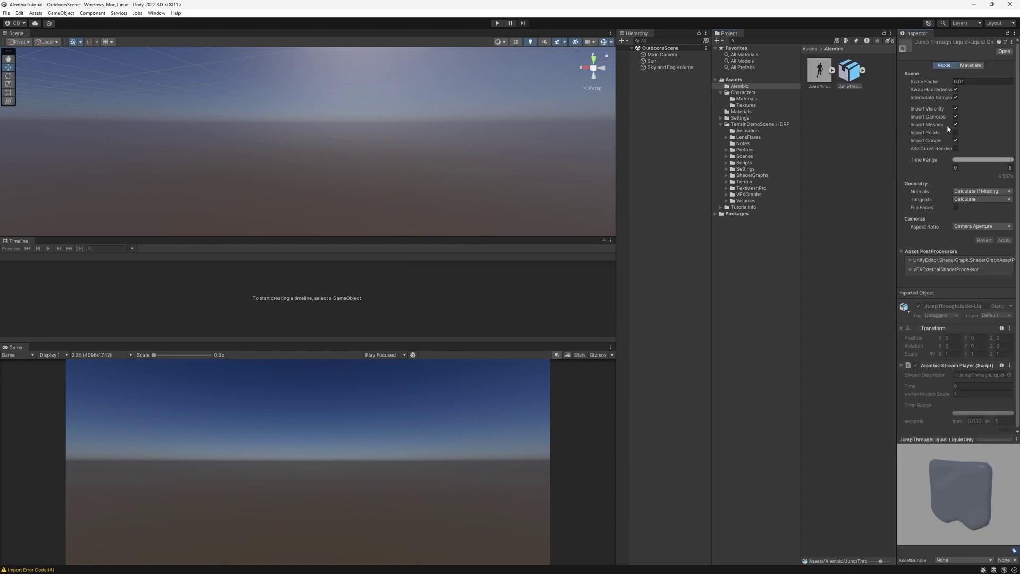
Rename the character FBX's animation clip to JumpThroughWater.
click(816, 72)
drag(991, 511, 963, 471)
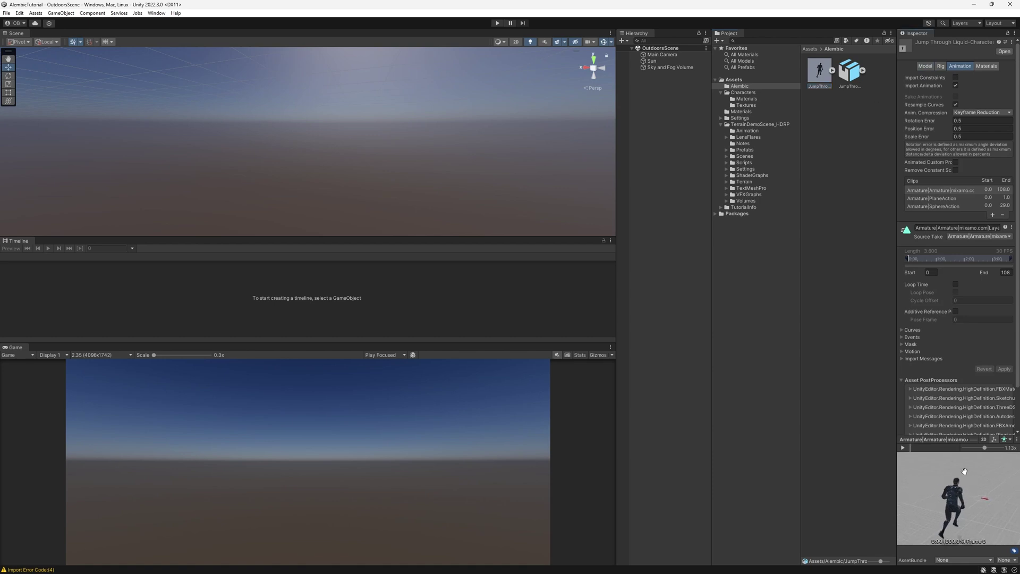
click(955, 192)
click(903, 447)
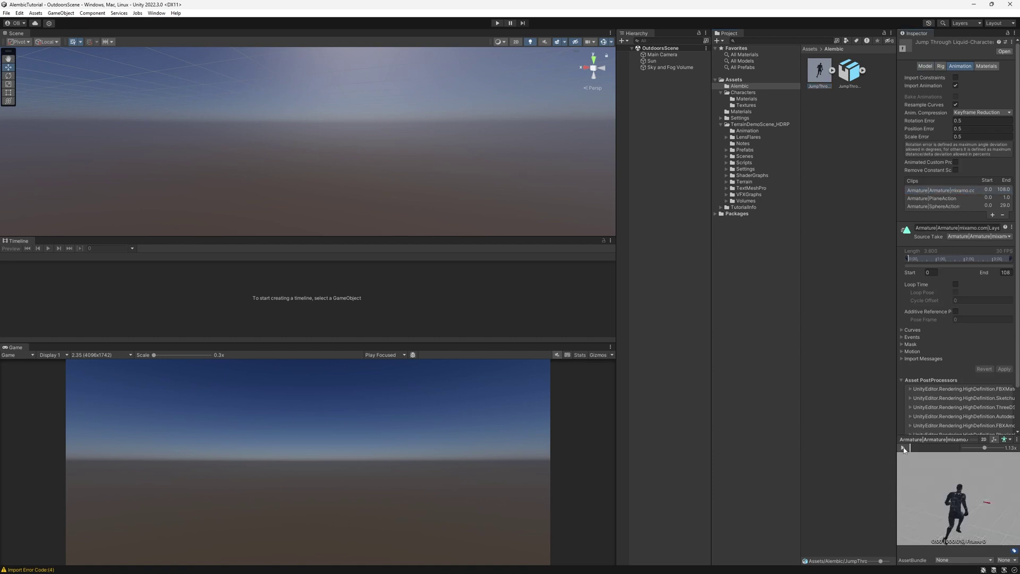
click(951, 228)
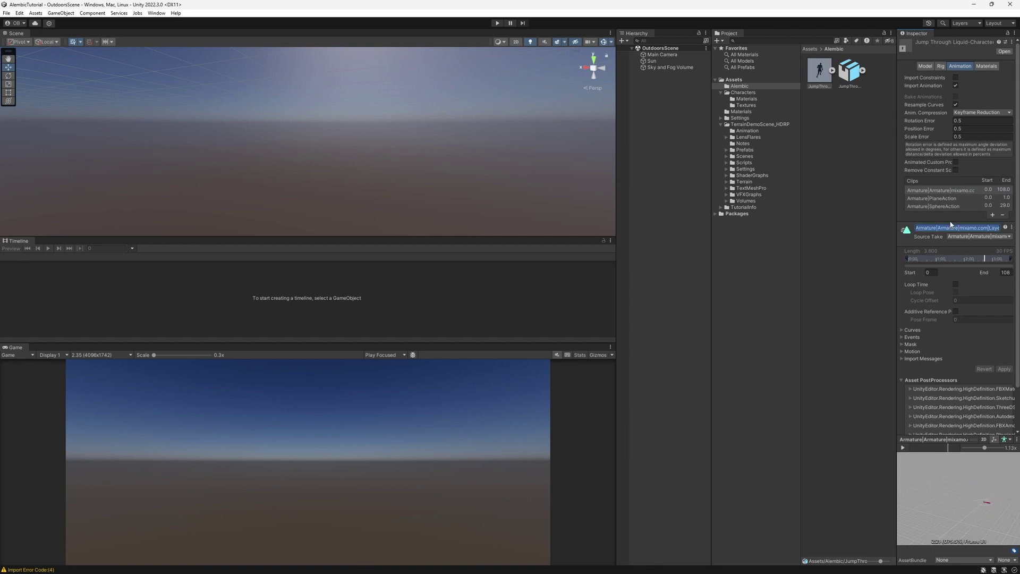
text(JumpThroughWater)
key(Return)
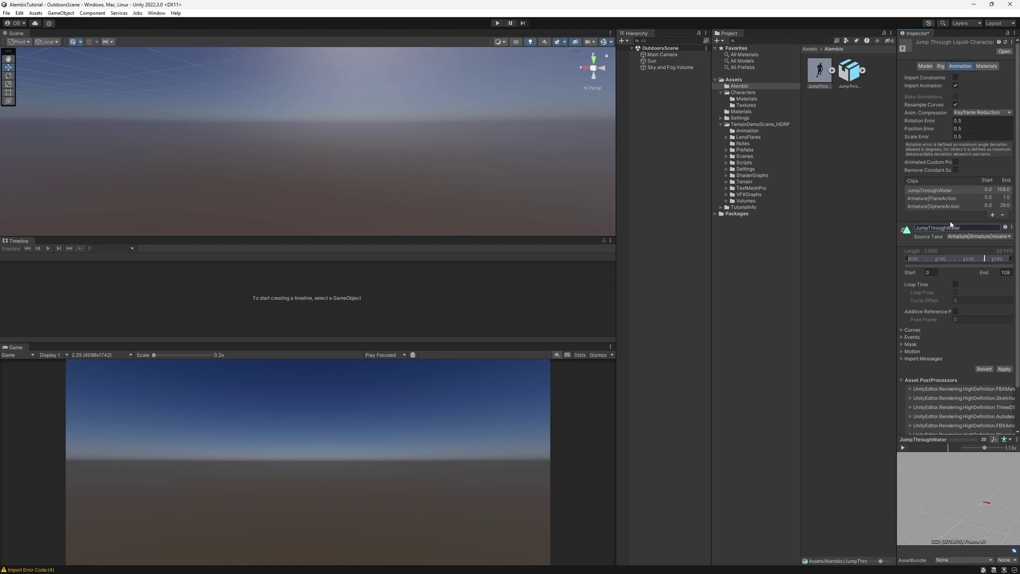
Apply the clip rename, then set Animation Type to Humanoid and apply.
click(1005, 323)
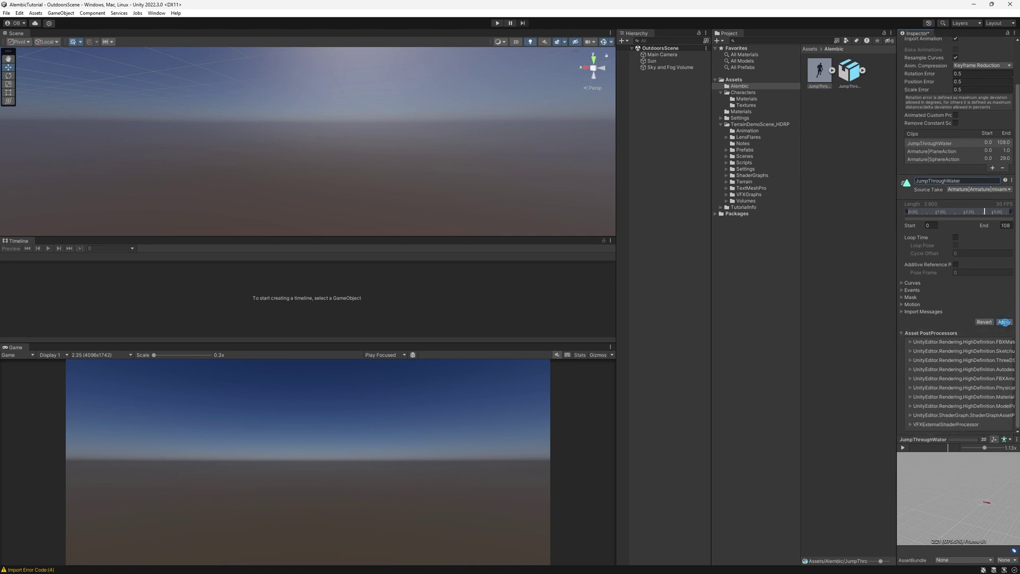
click(941, 67)
click(985, 78)
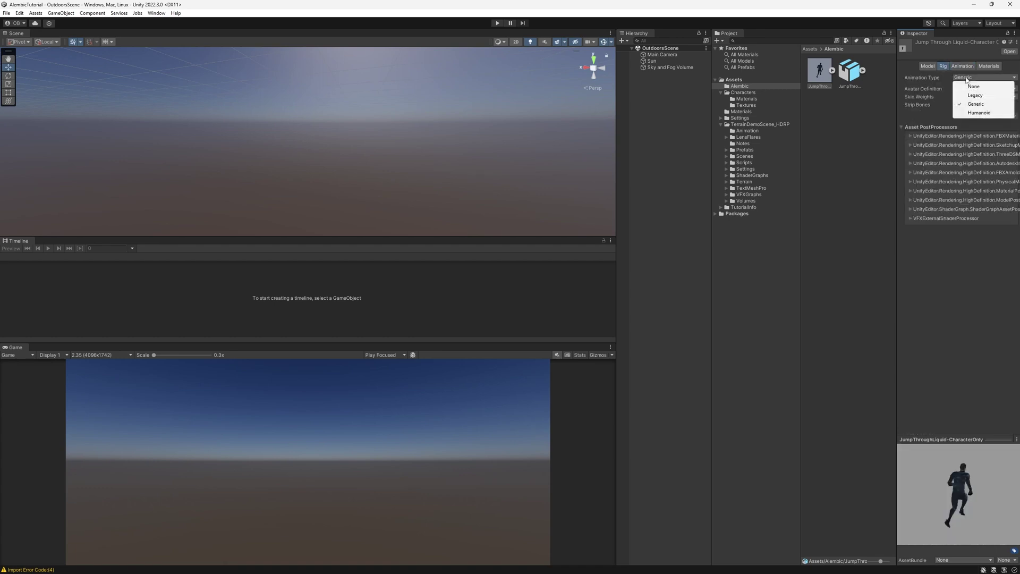
click(989, 114)
click(1009, 147)
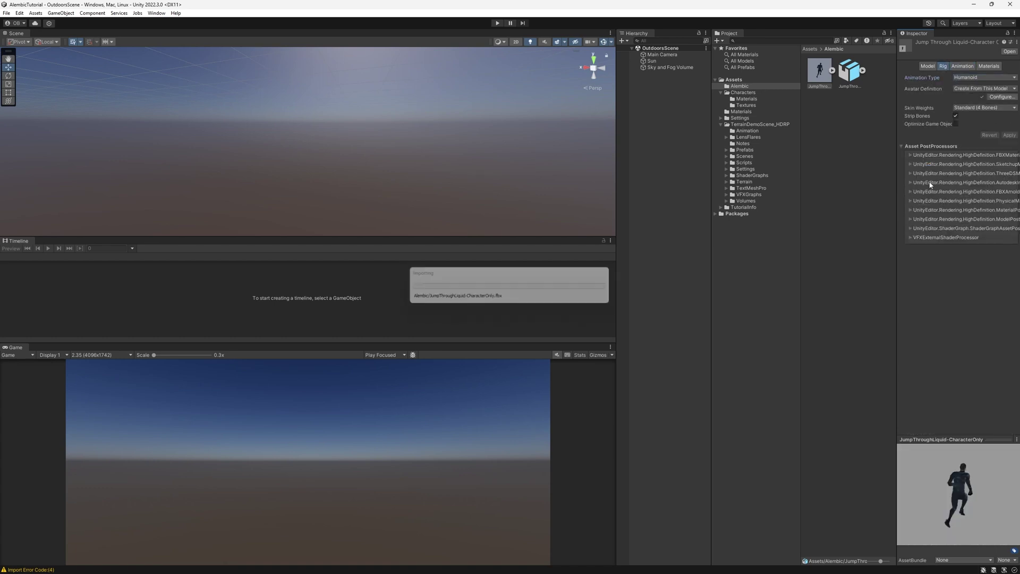
Preview the liquid Alembic asset from the side, then reselect the character model.
click(851, 77)
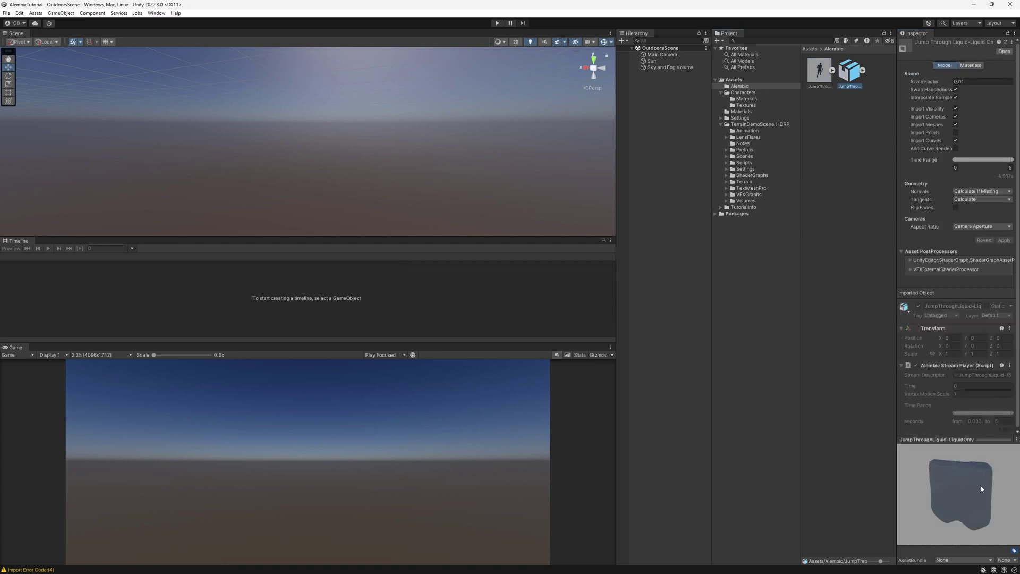
mouse_move(972, 506)
mouse_down()
mouse_move(956, 494)
mouse_move(927, 504)
mouse_move(971, 490)
mouse_move(953, 495)
mouse_up()
click(821, 73)
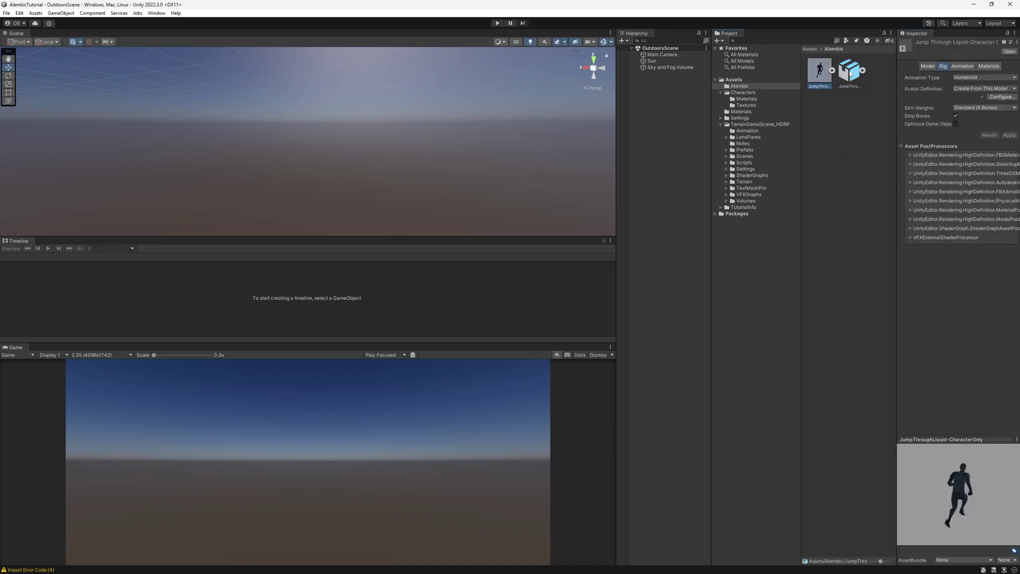
Drag the character and liquid assets into the Hierarchy and frame them in view.
ctrl+click(849, 74)
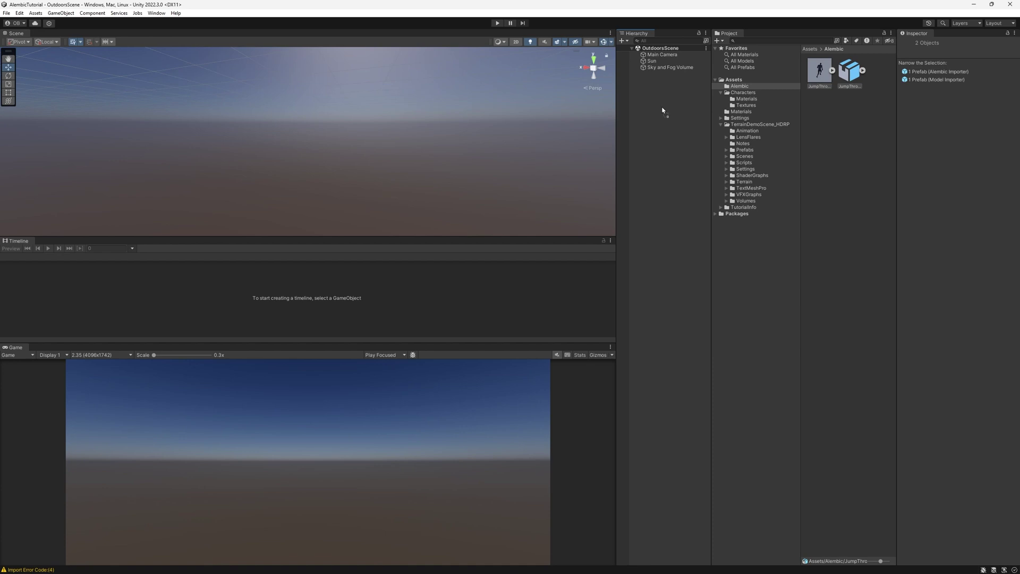
drag(658, 93, 658, 88)
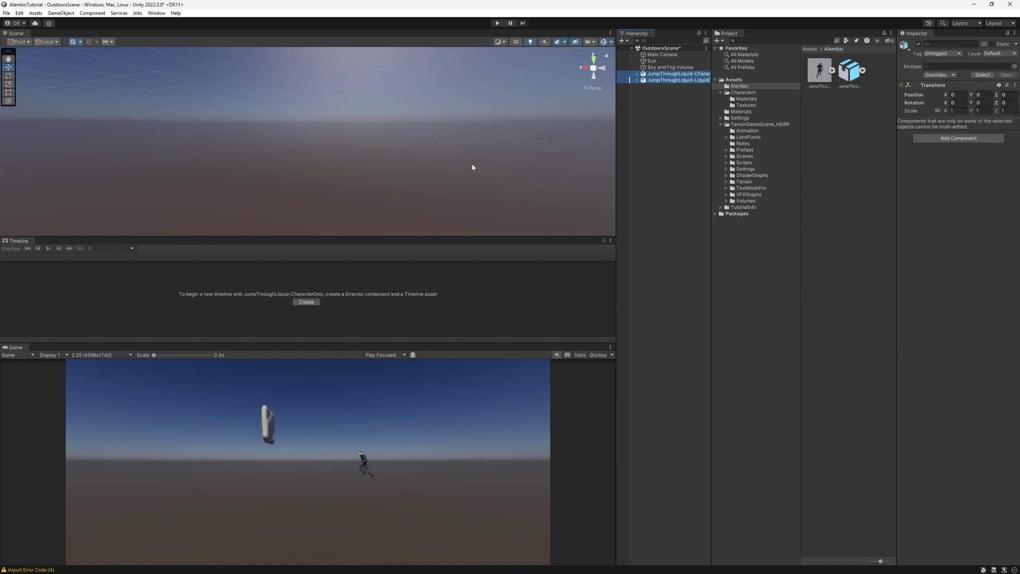
key(f)
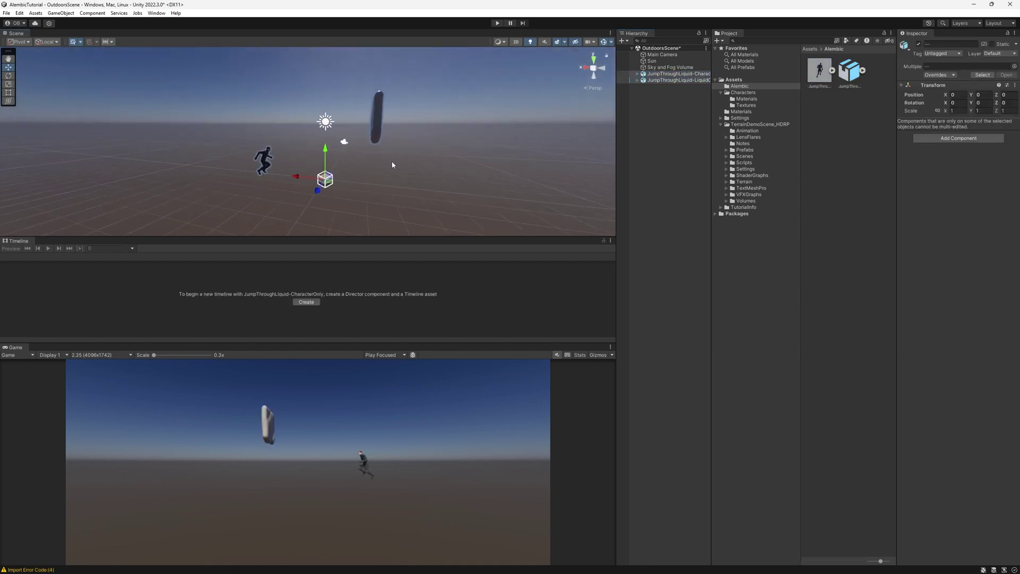
click(471, 193)
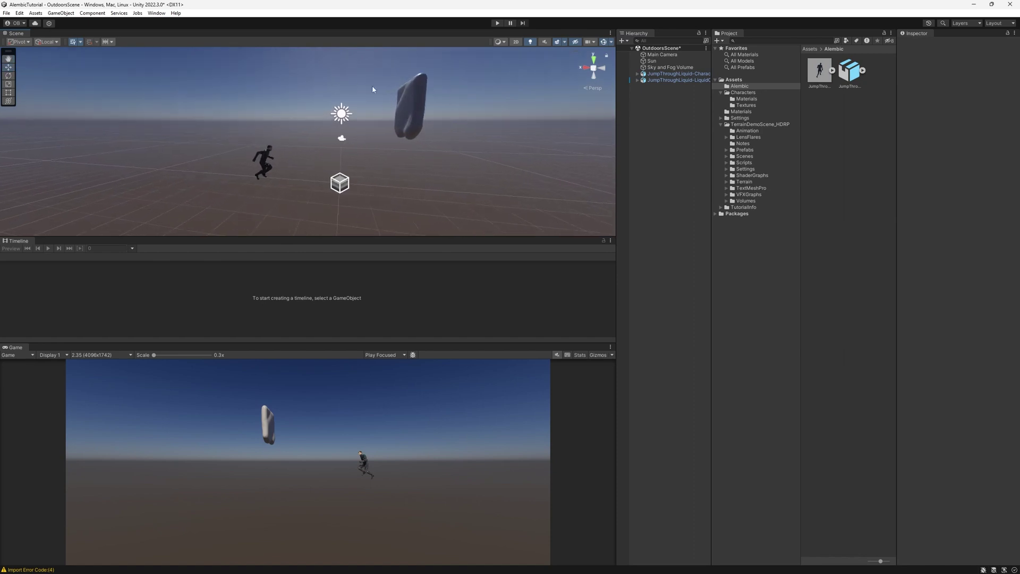
click(687, 81)
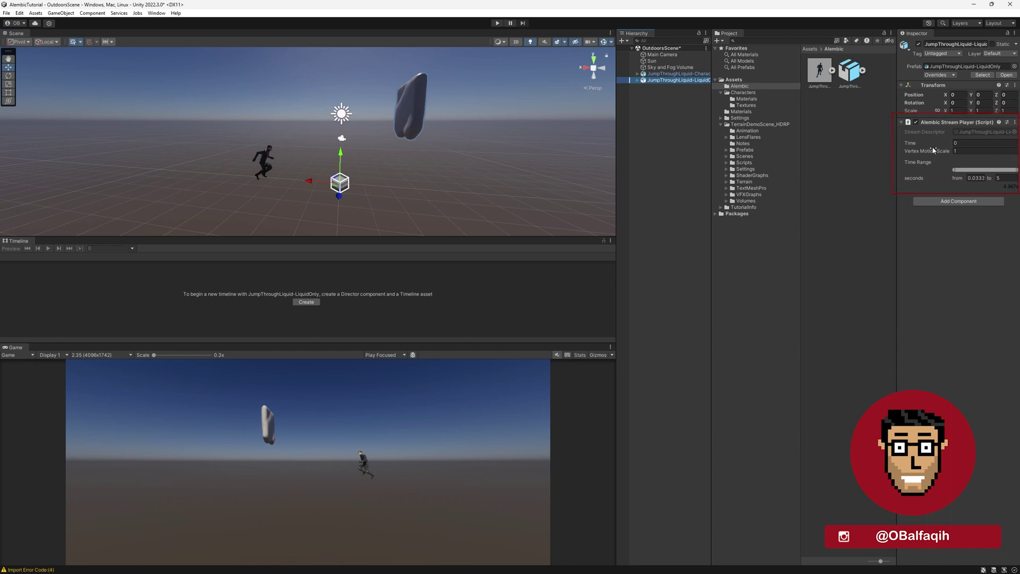
click(965, 143)
text(3.45)
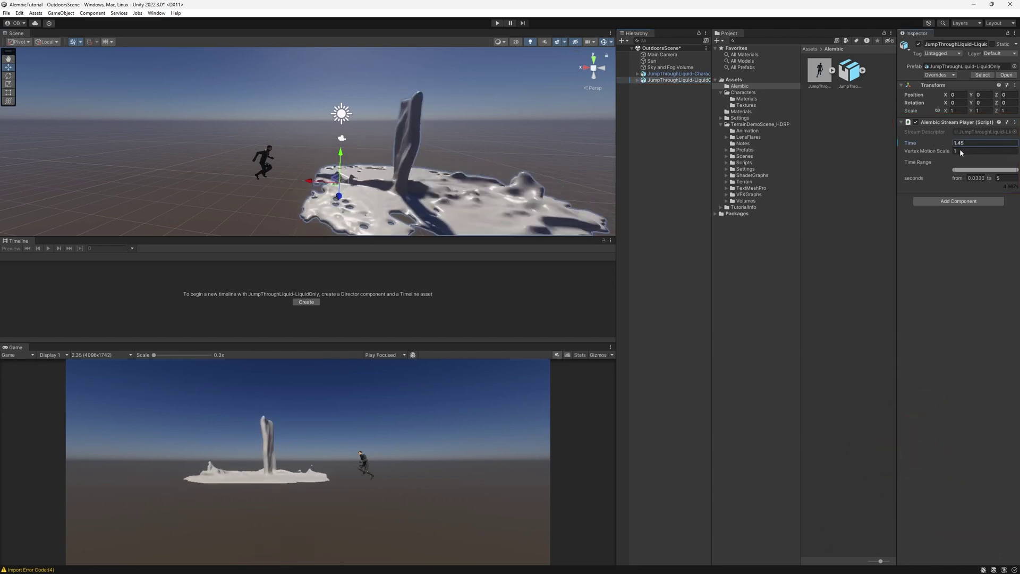
text(0.96)
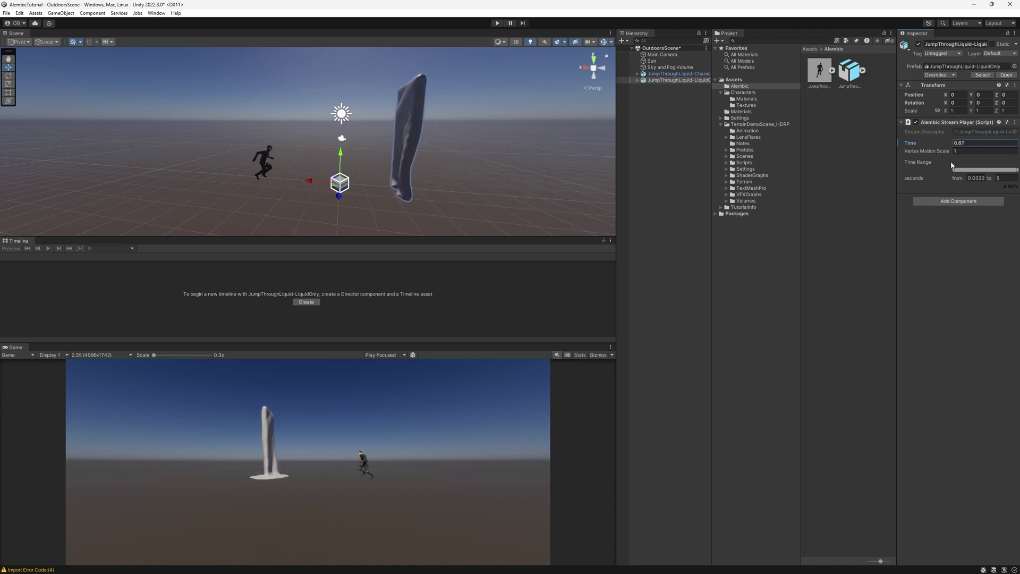
key(BackSpace)
key(BackSpace)
key(BackSpace)
text(0)
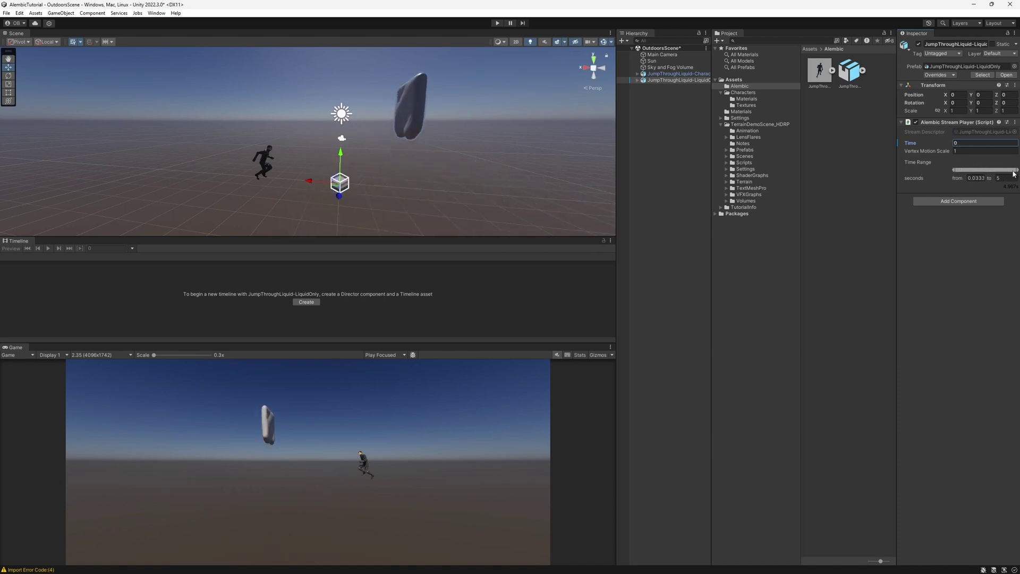
drag(1016, 170, 995, 170)
key(ctrl+z)
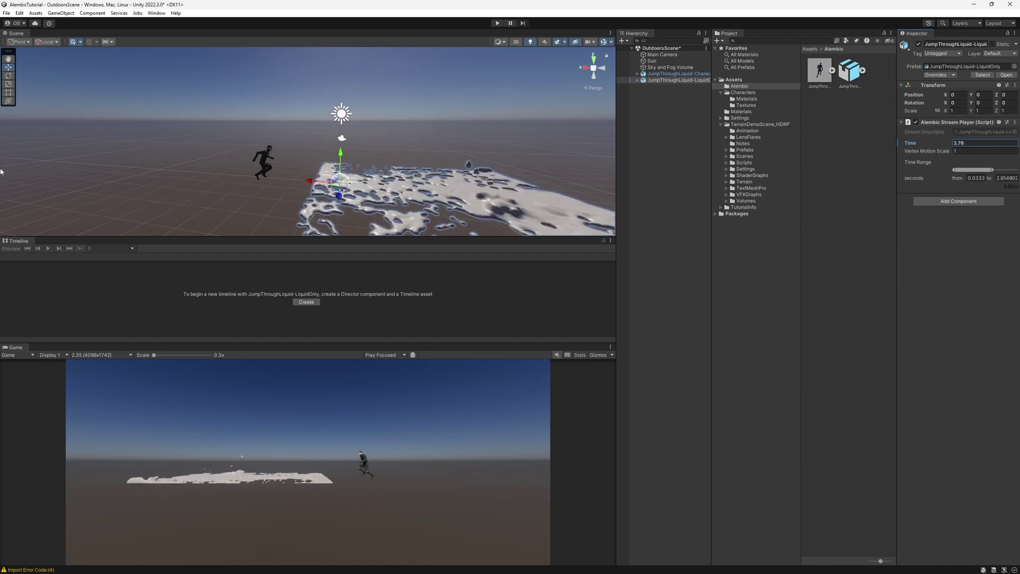
drag(905, 148, 938, 150)
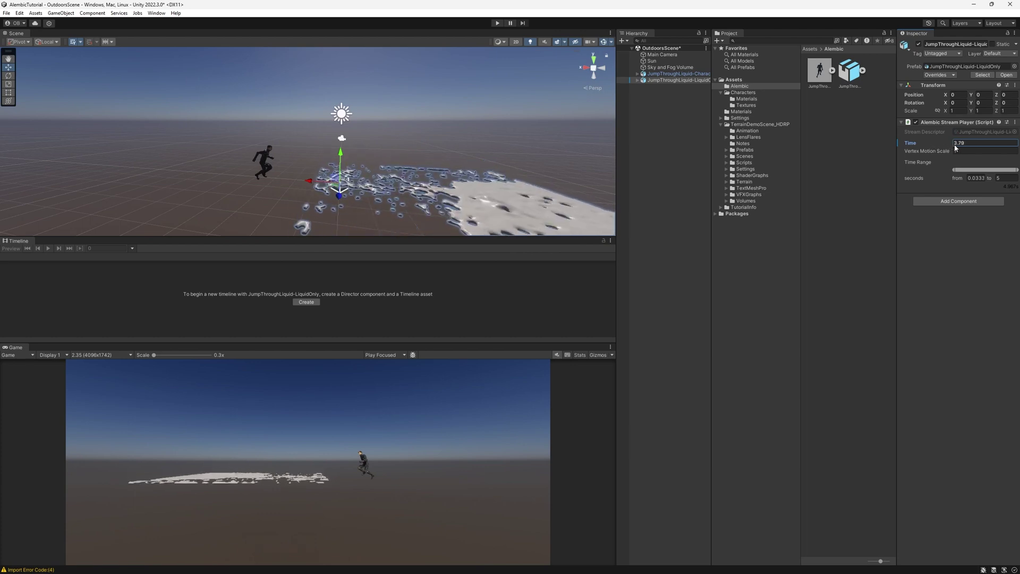
drag(938, 150, 893, 157)
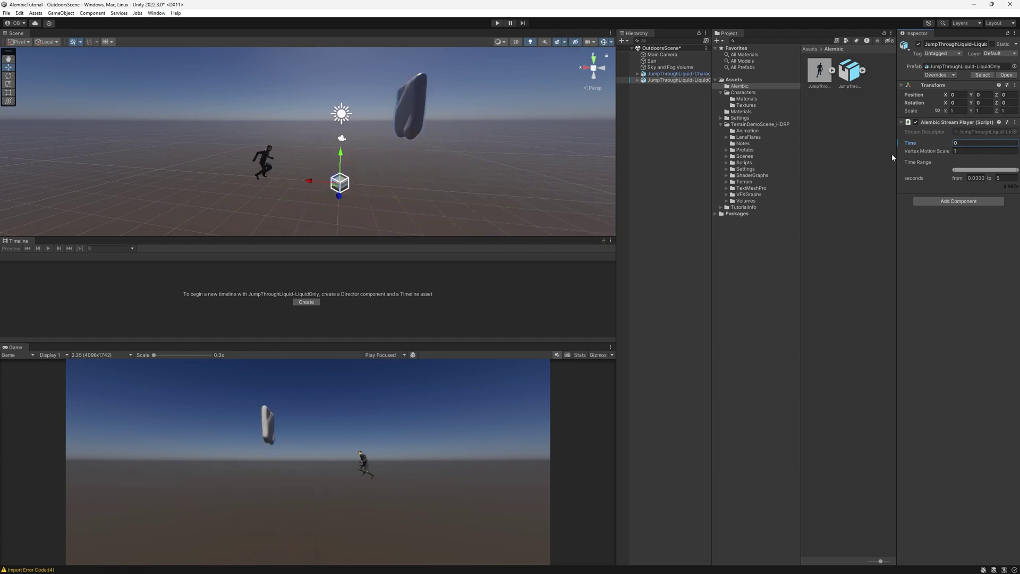
click(689, 101)
Create an empty AlembicTimeline object and save a new Timeline asset for it.
key(ctrl+shift+n)
text(AlembicTimel)
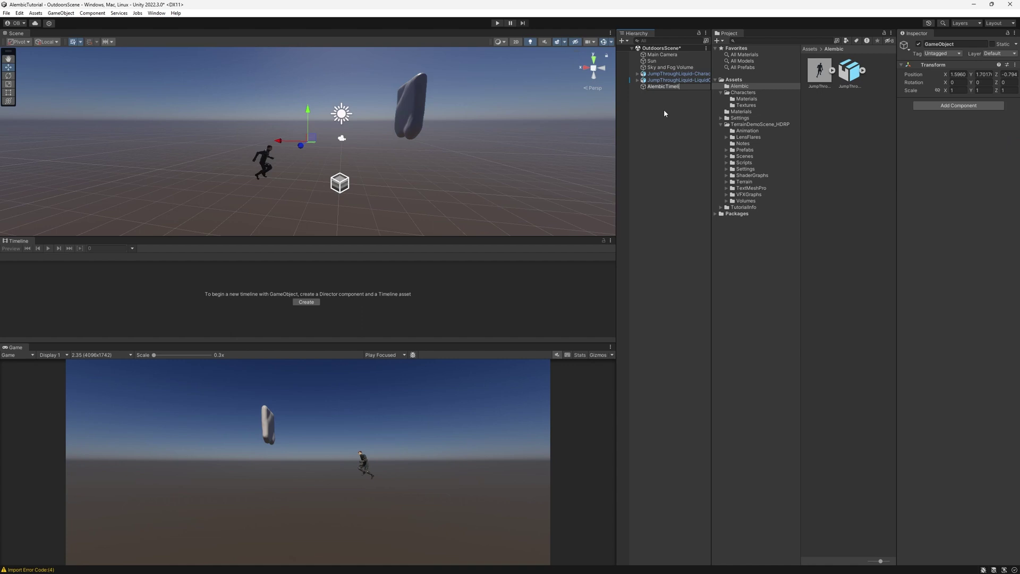
text(ne)
key(Return)
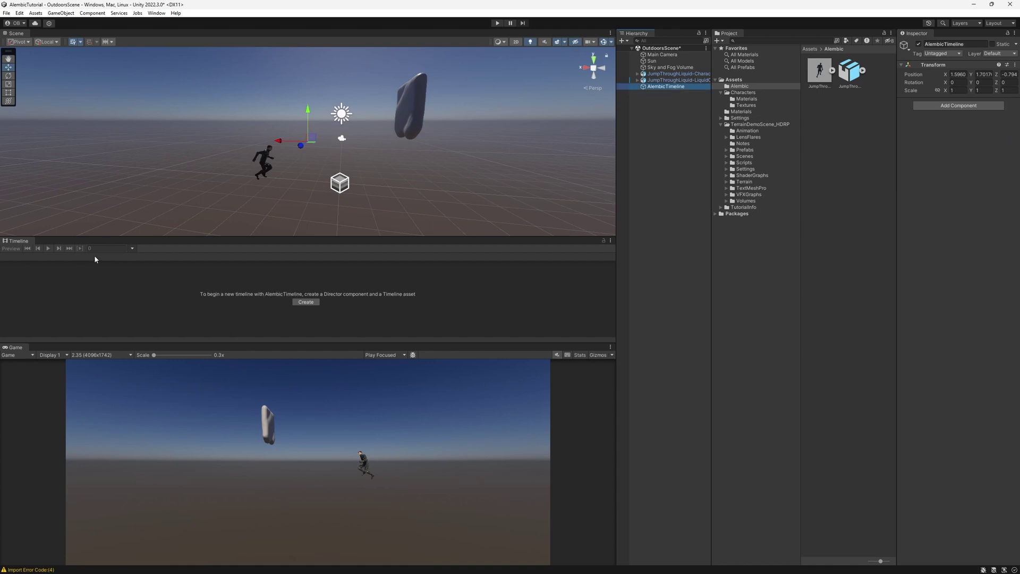
click(4, 243)
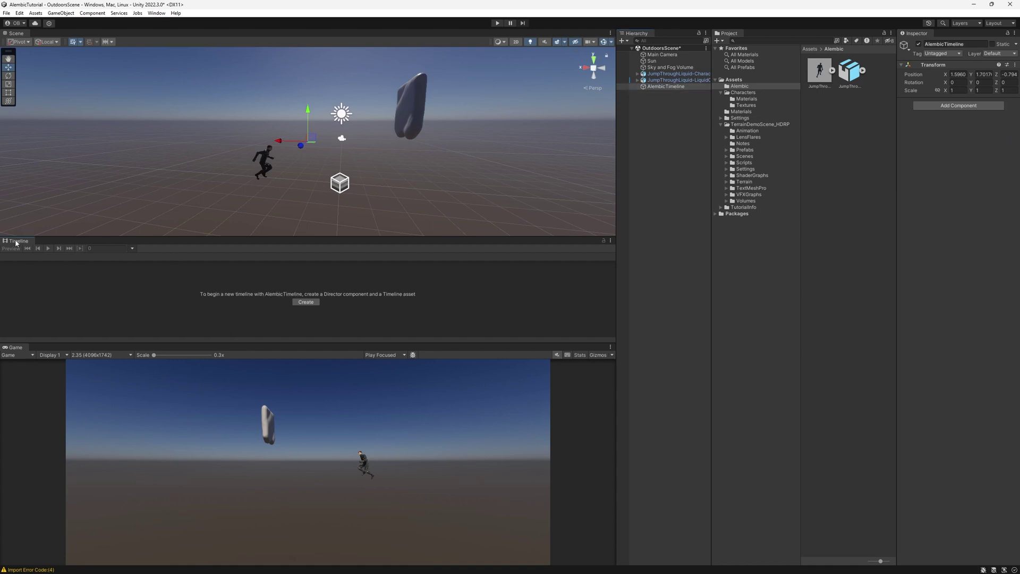
click(315, 303)
click(678, 312)
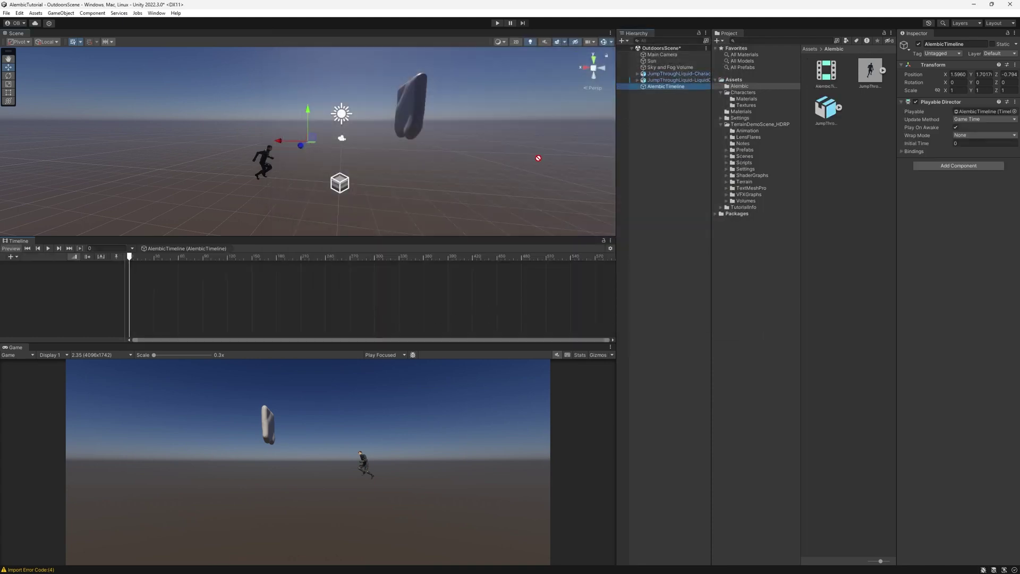
right_click(91, 289)
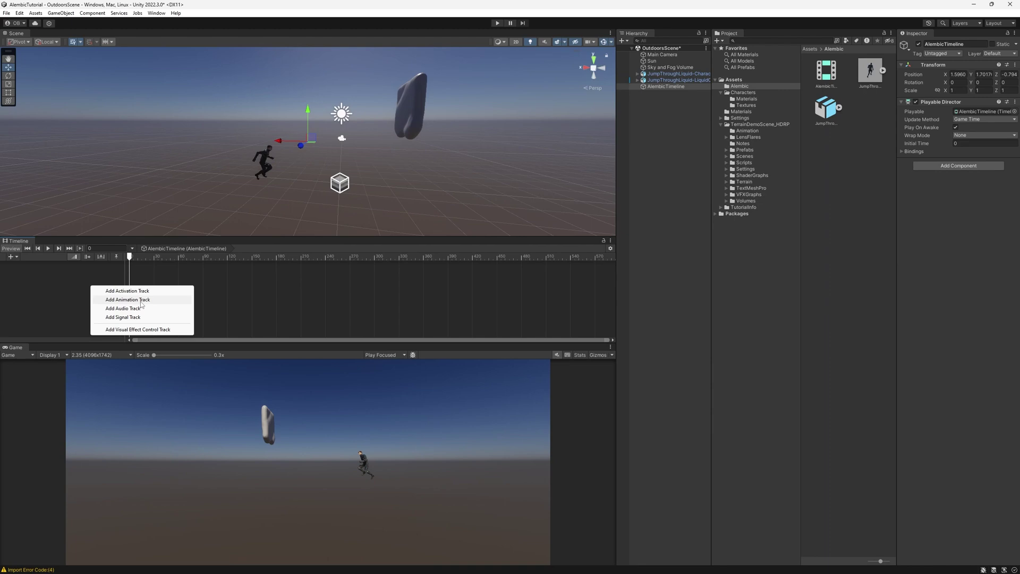
Add an animation track for the character and place the JumpThroughWater clip on it.
click(140, 302)
click(110, 273)
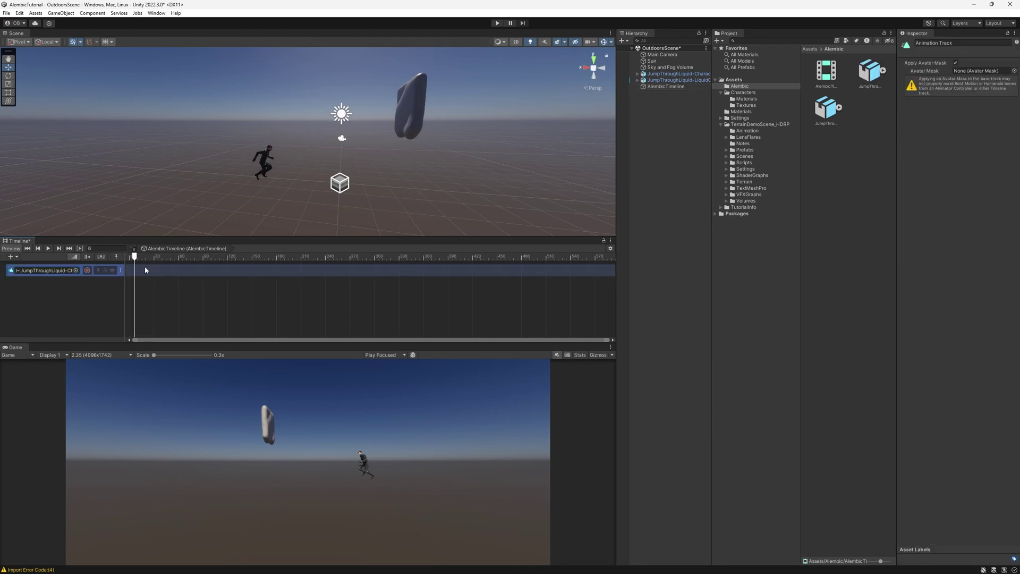
click(883, 72)
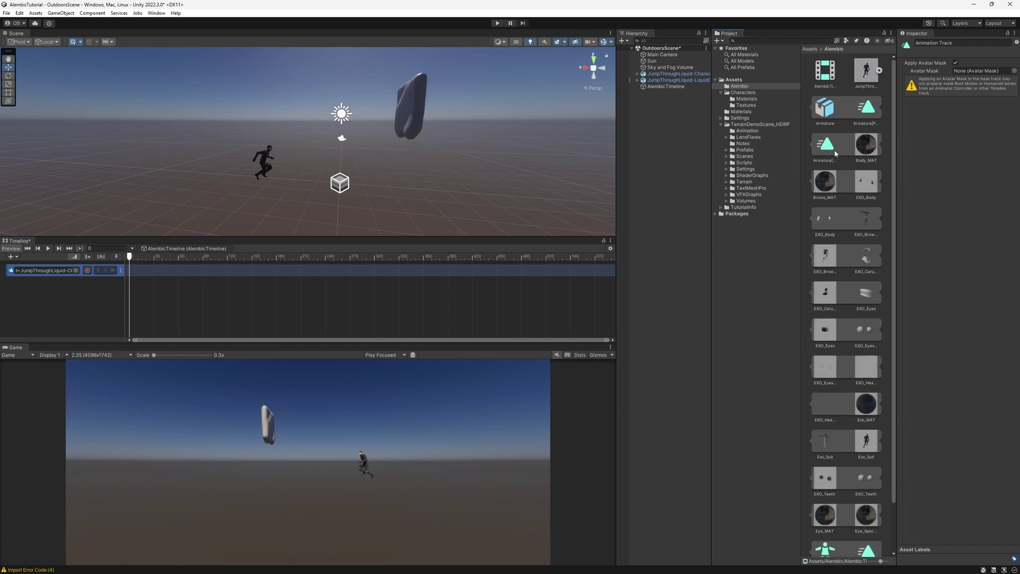
scroll(859, 330, down, 5)
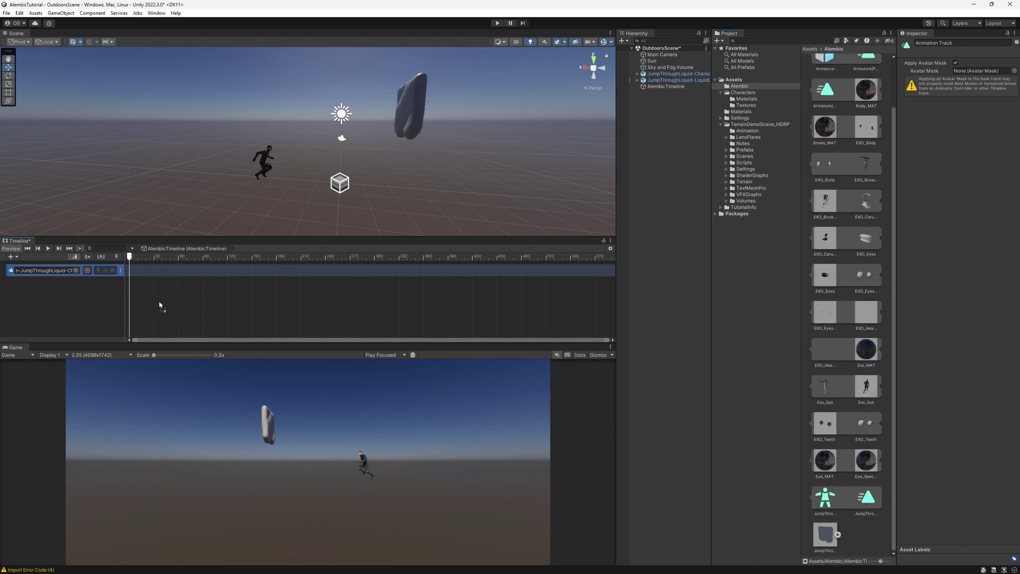
mouse_move(134, 273)
mouse_down()
mouse_move(290, 269)
mouse_move(158, 274)
mouse_up()
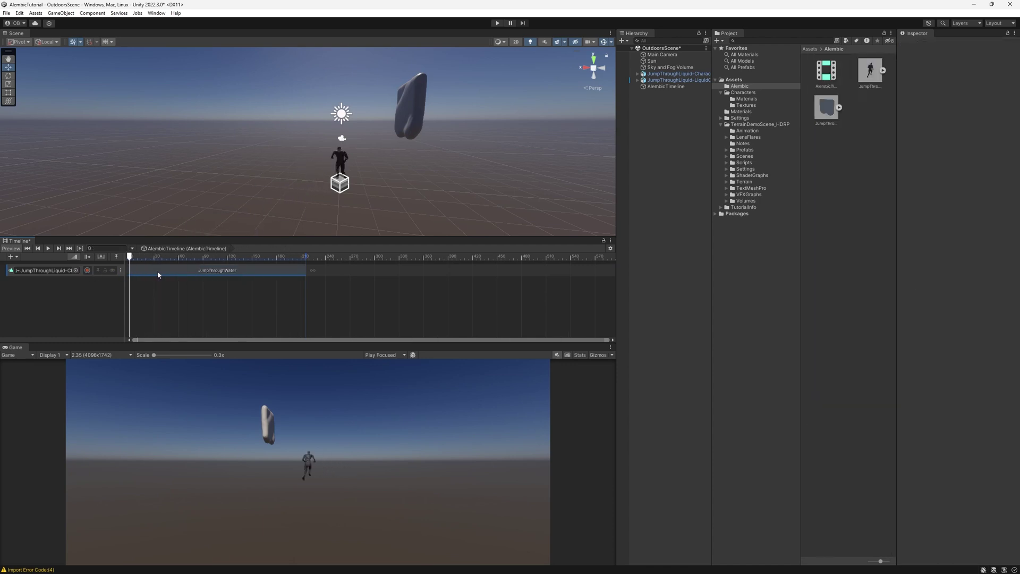
click(174, 272)
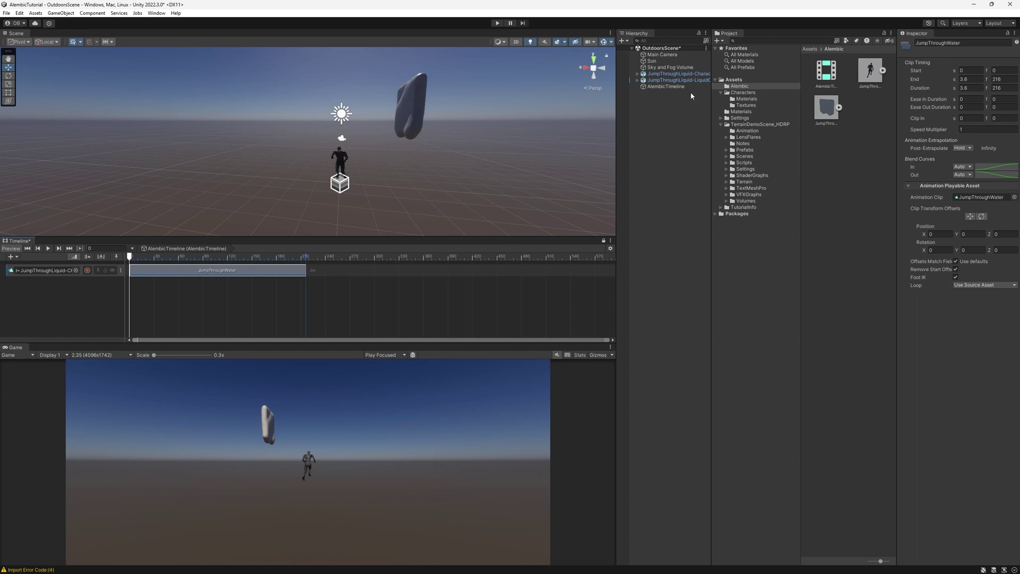
click(678, 73)
Duplicate the character and enable Clip Transform Offsets on the JumpThroughWater clip.
key(ctrl+d)
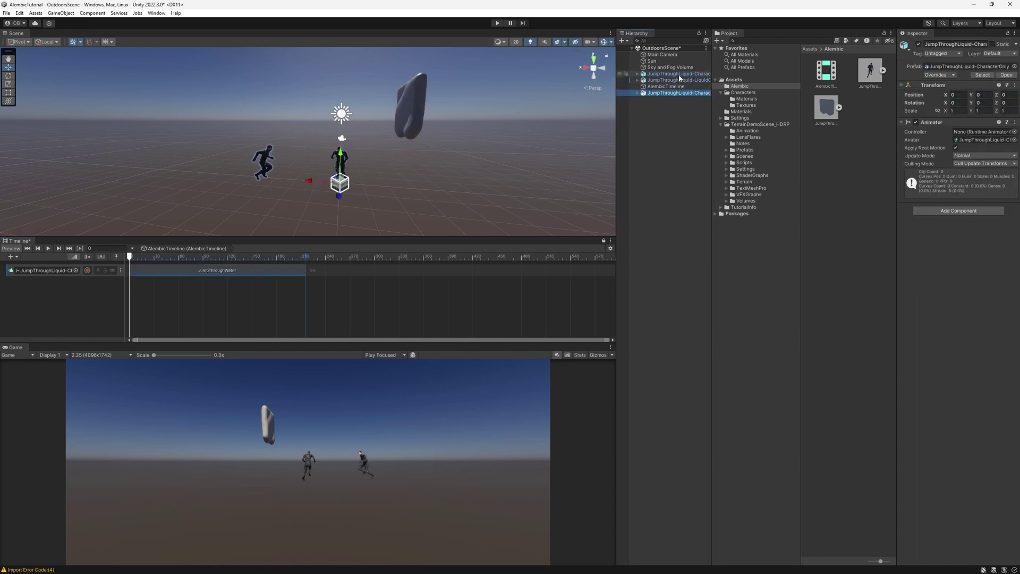
click(240, 272)
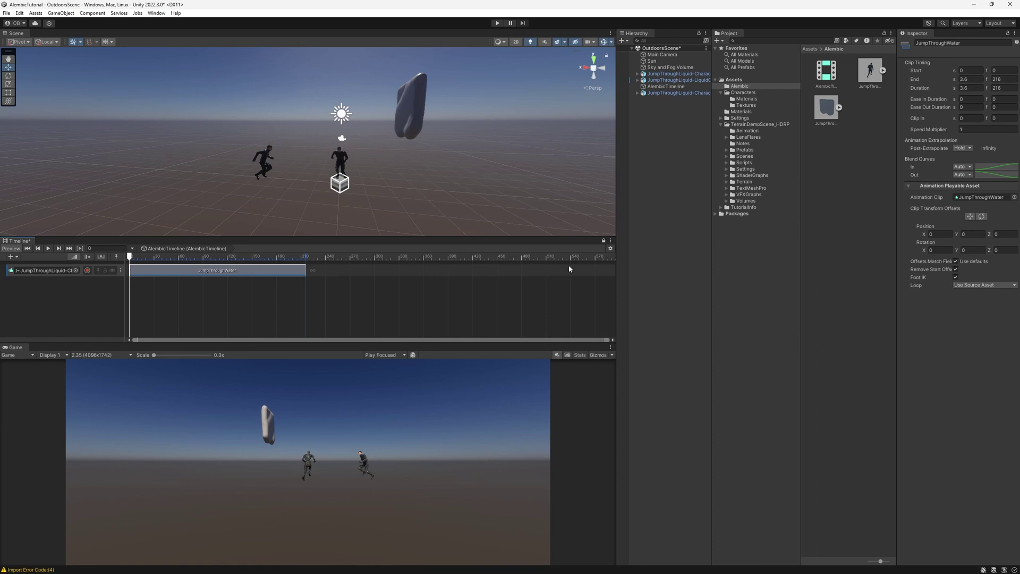
click(971, 216)
click(970, 216)
Shift the clip offset to about X 3.82 and set Rotation Y to -90.
drag(312, 182, 238, 185)
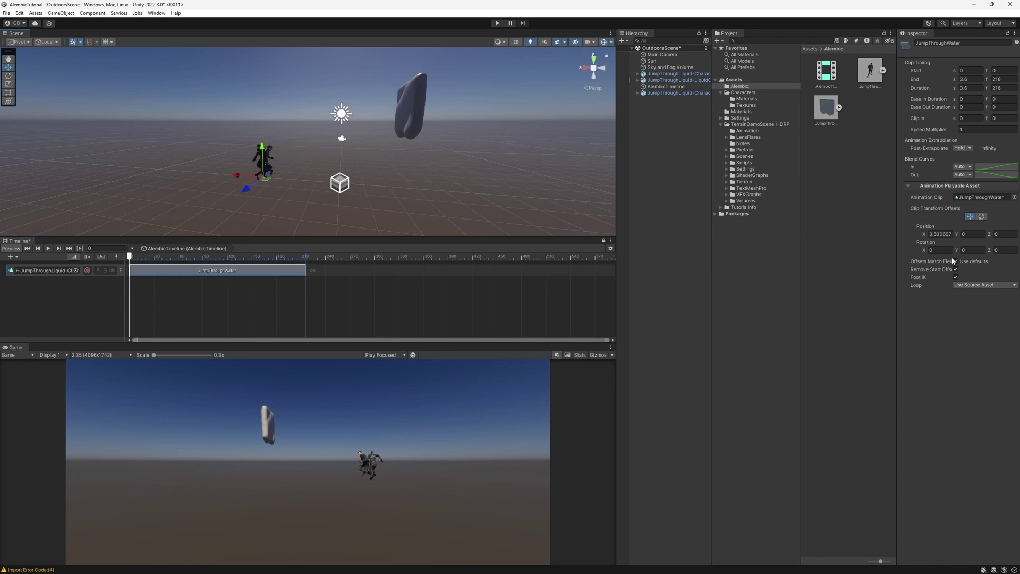
click(971, 249)
text(90)
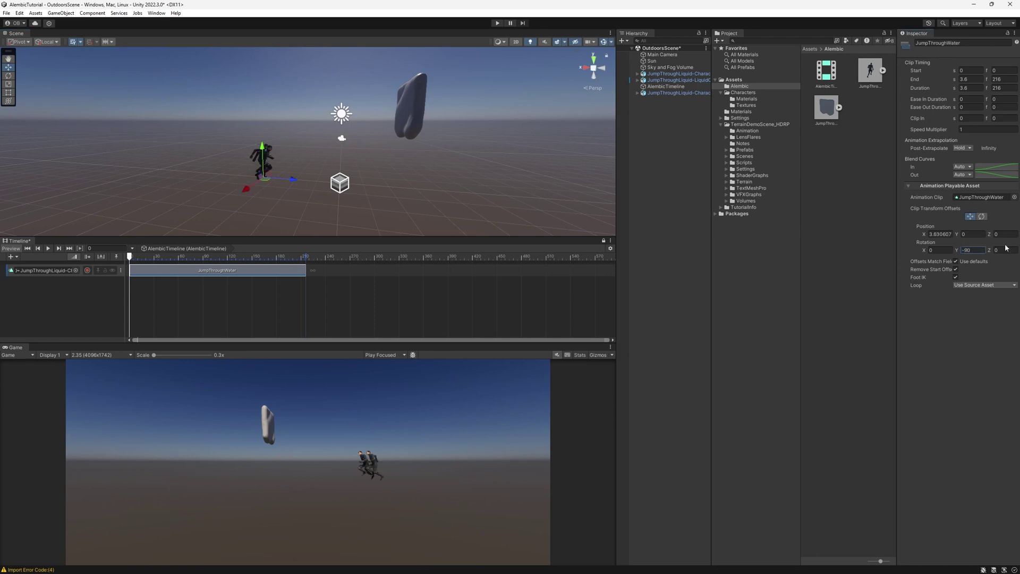
click(340, 183)
scroll(340, 182, up, 3)
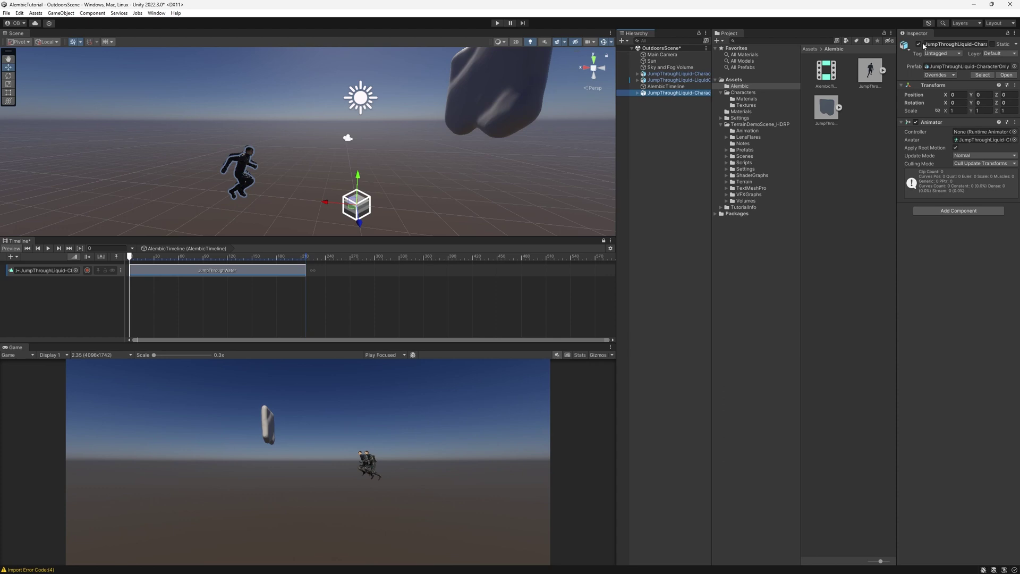
click(194, 313)
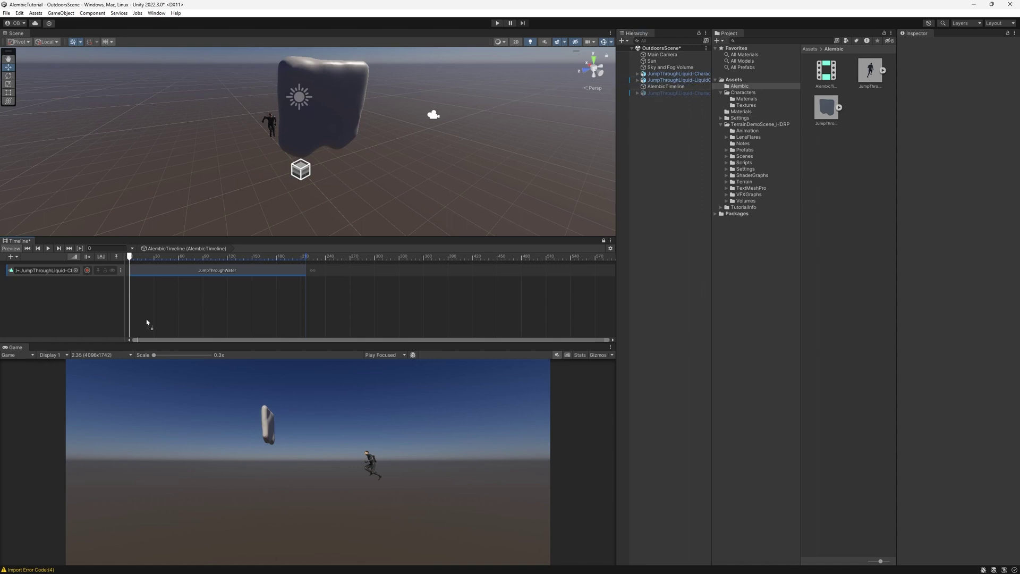
Add LiquidOnly as an Alembic track clip starting at frame 0, then play the preview.
right_click(102, 301)
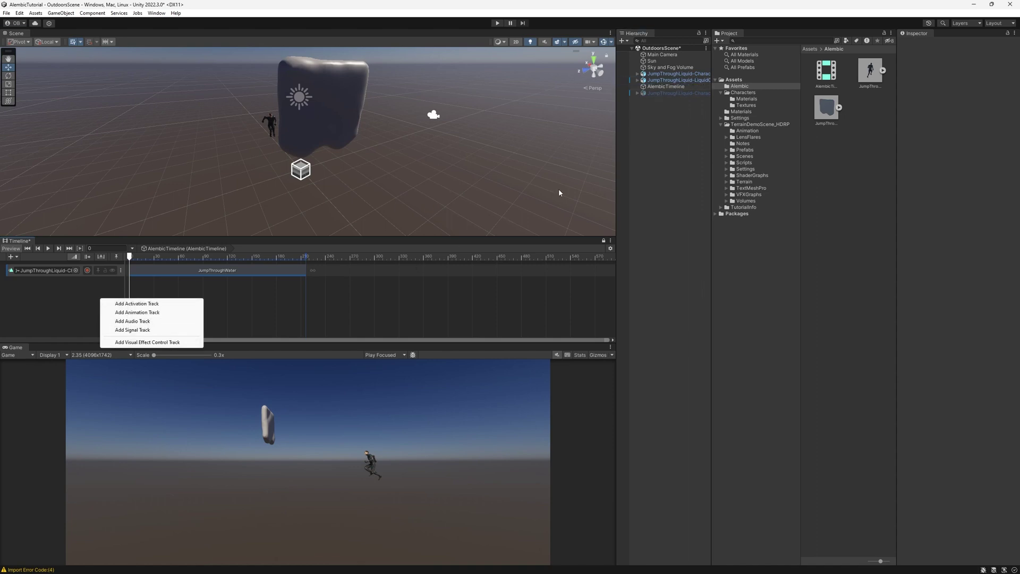
drag(692, 83, 175, 295)
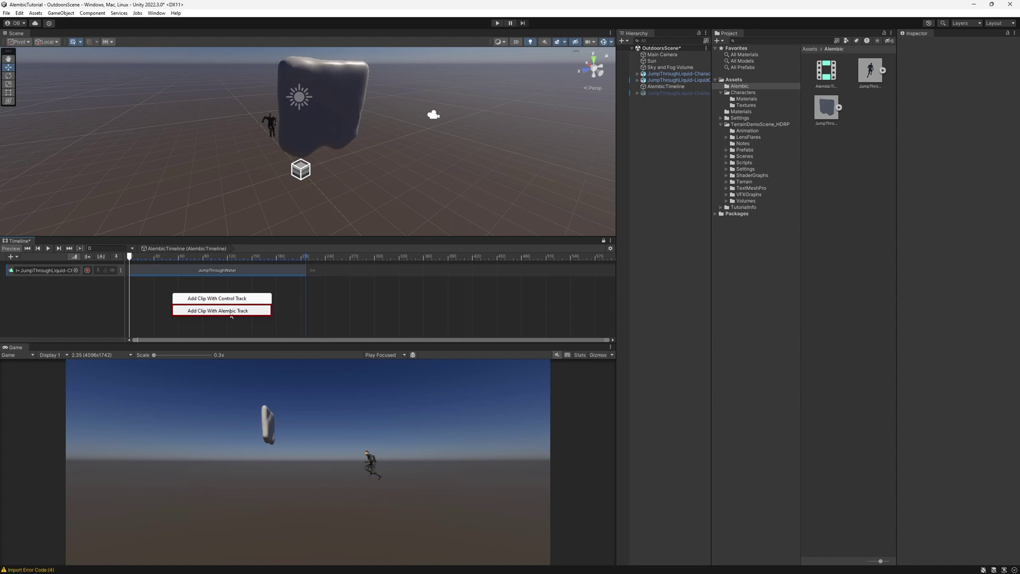
click(220, 311)
drag(195, 290, 160, 290)
click(153, 302)
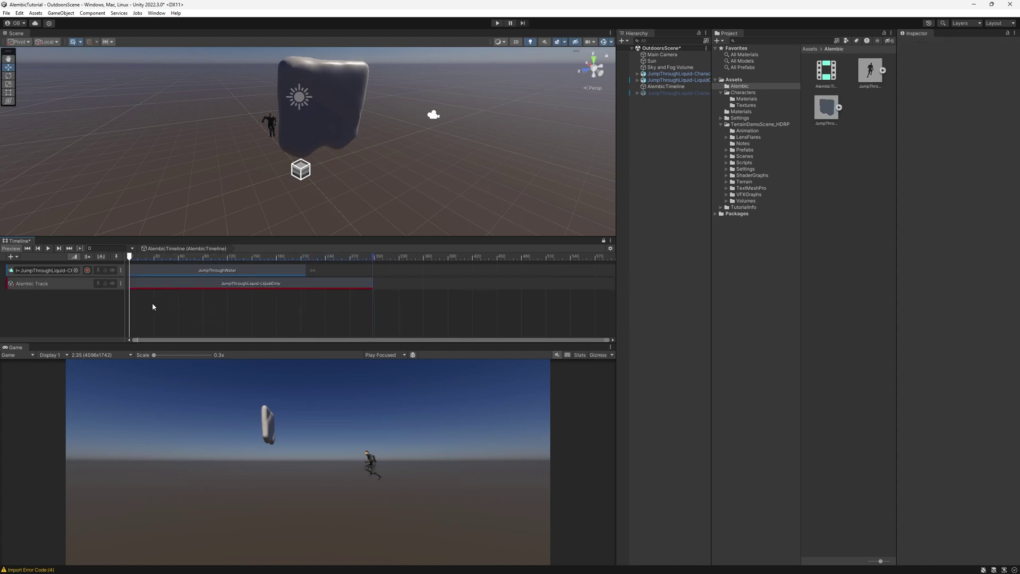
key(space)
At frame 61, set the JumpThroughWater clip's Rotation Y offset to about -101.
drag(205, 257, 186, 263)
click(232, 271)
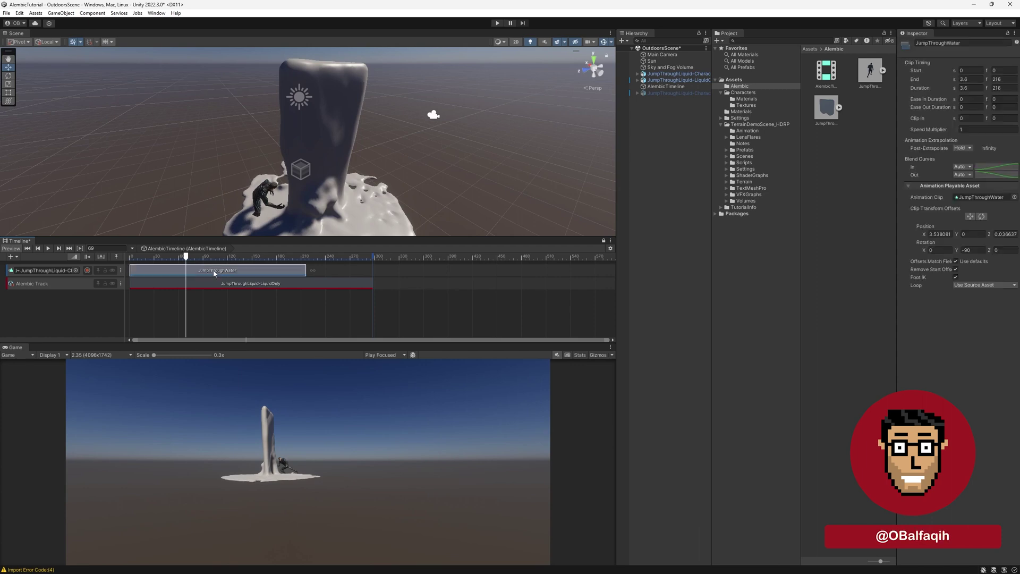
mouse_move(359, 191)
alt+mouse_down()
mouse_move(375, 188)
mouse_move(242, 205)
alt+mouse_up()
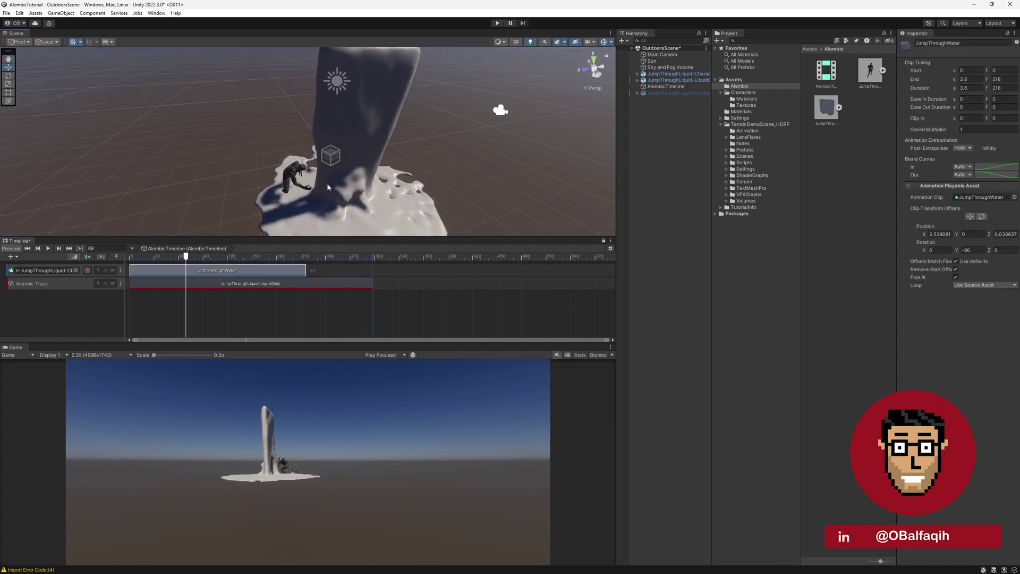
mouse_move(957, 252)
mouse_down()
mouse_move(967, 253)
mouse_move(939, 254)
mouse_up()
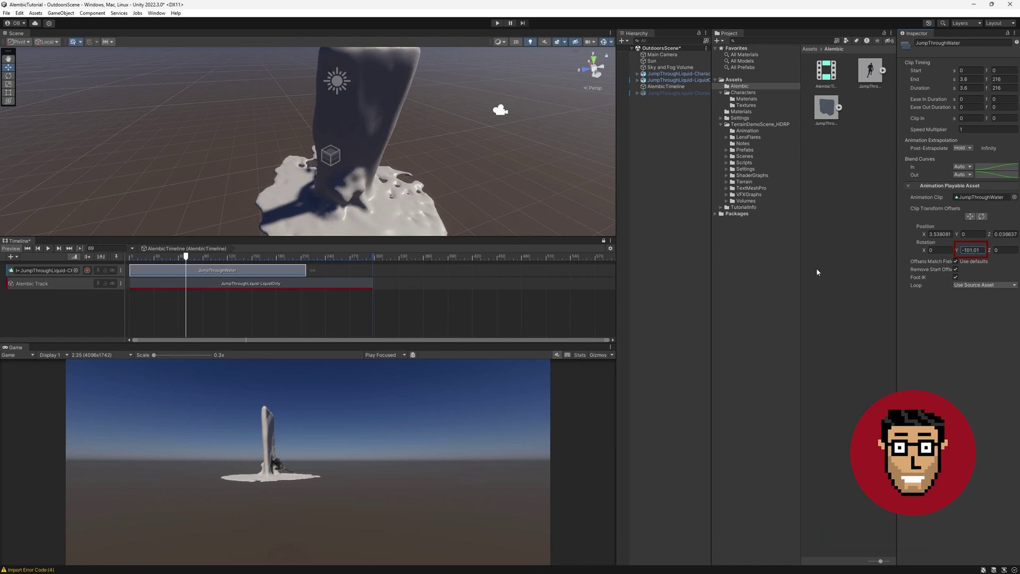
mouse_move(229, 199)
alt+mouse_down()
mouse_move(376, 178)
mouse_move(239, 223)
alt+mouse_up()
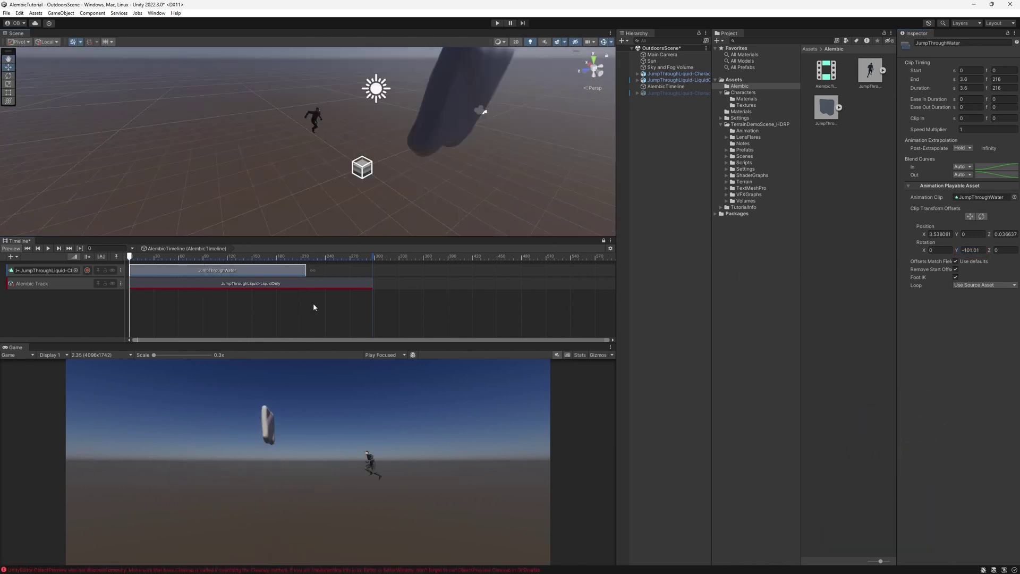
Preview the timeline to check the character's jump against the liquid splash.
click(356, 278)
key(space)
alt+drag(359, 200, 422, 157)
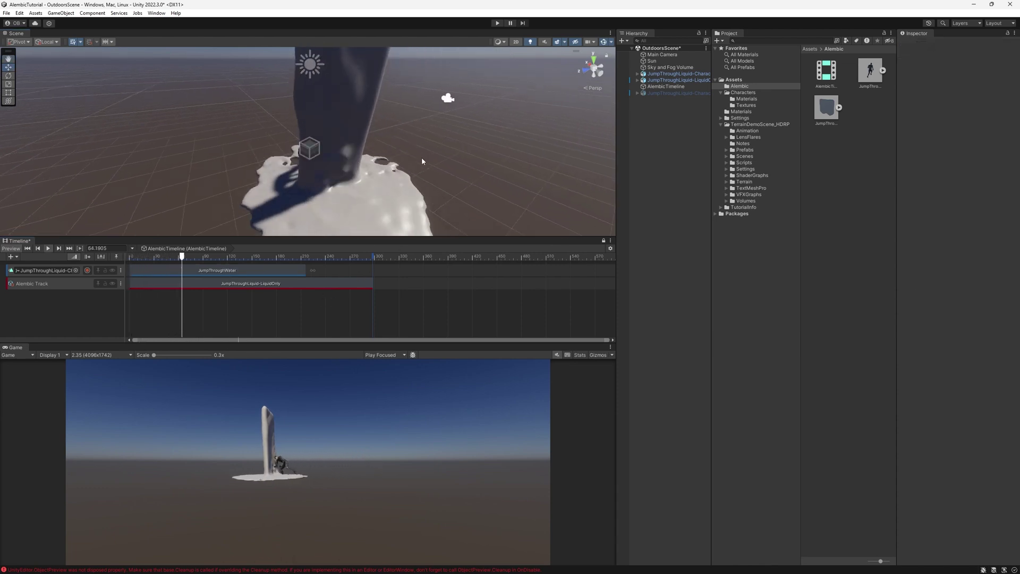
alt+drag(342, 185, 315, 182)
scroll(315, 183, down, 5)
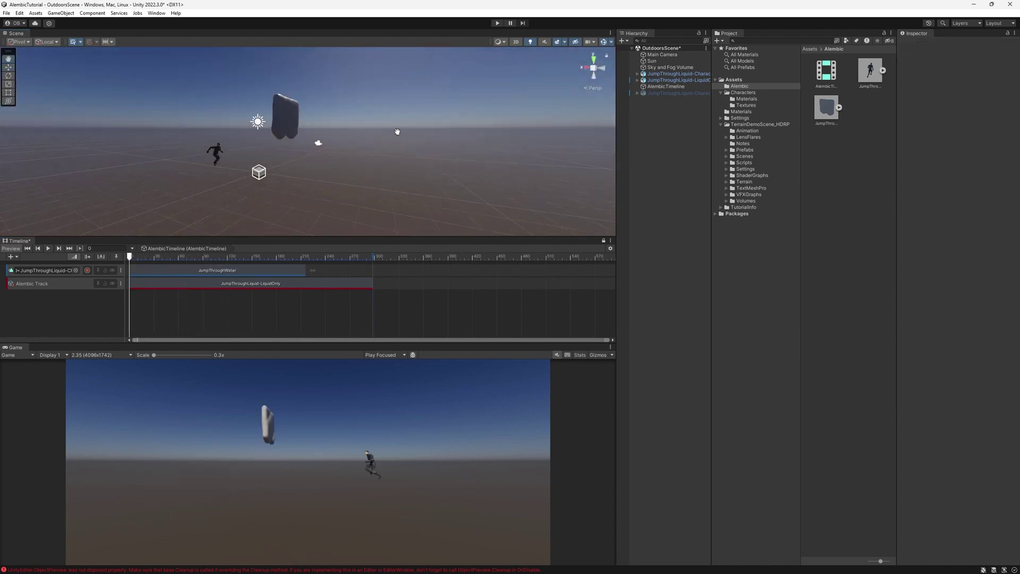
key(space)
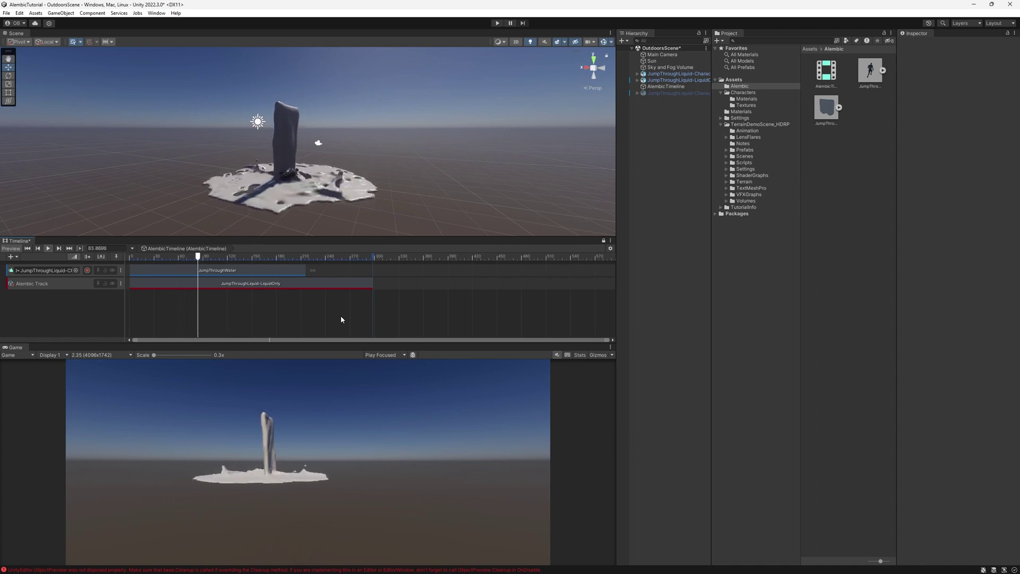
click(651, 139)
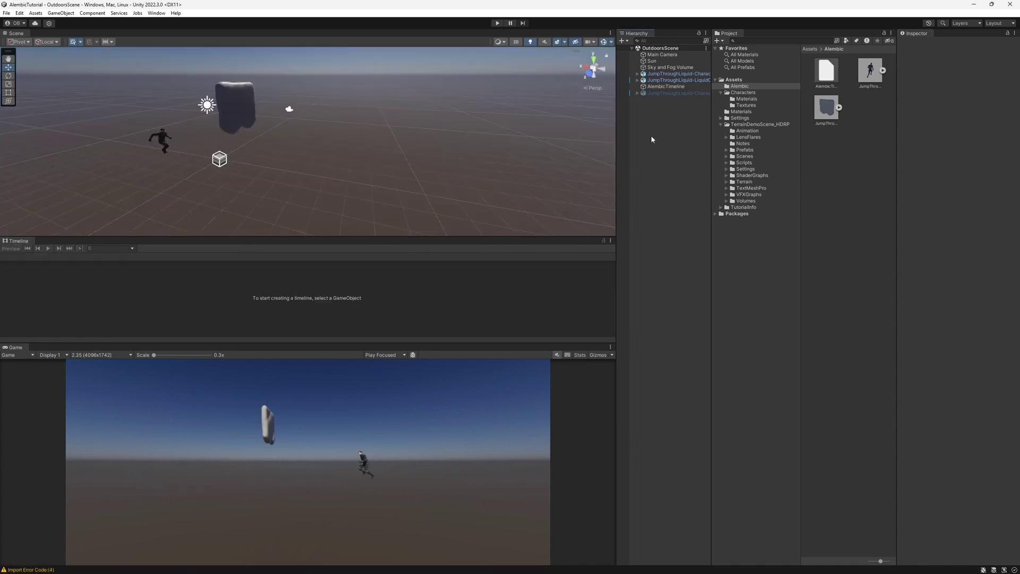
Create an empty object named AlembicCollection and reset its transform to the origin.
mouse_move(599, 126)
alt+mouse_down()
mouse_move(232, 122)
mouse_move(400, 152)
alt+mouse_up()
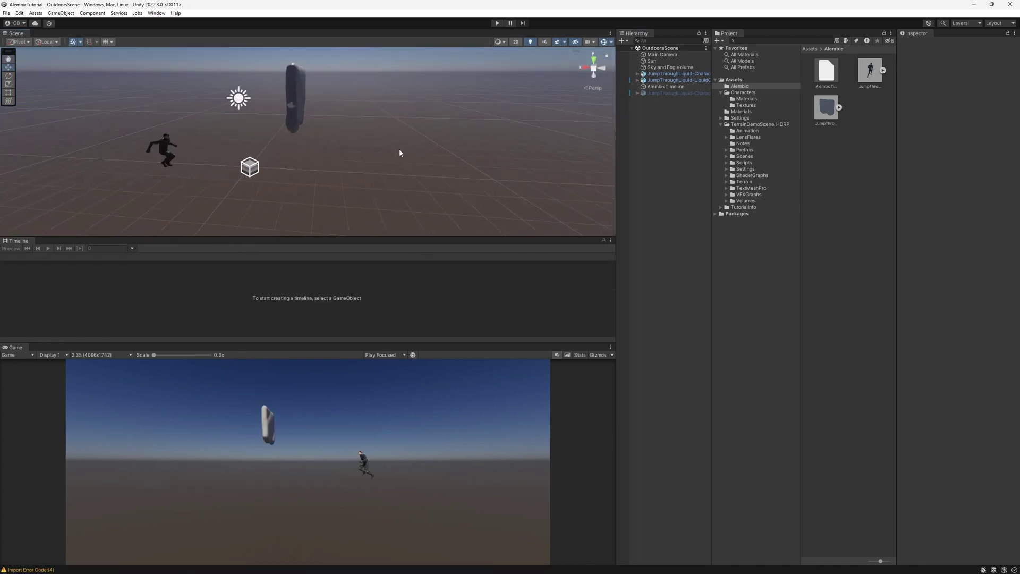
click(679, 132)
key(ctrl+shift+n)
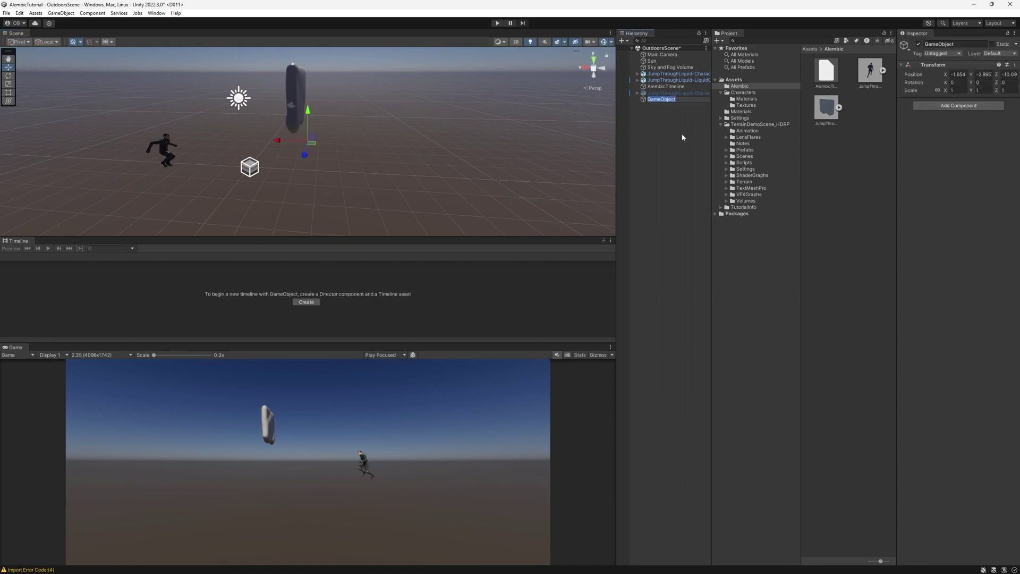
text(Alembic)
text(Coll)
key(Return)
right_click(1007, 66)
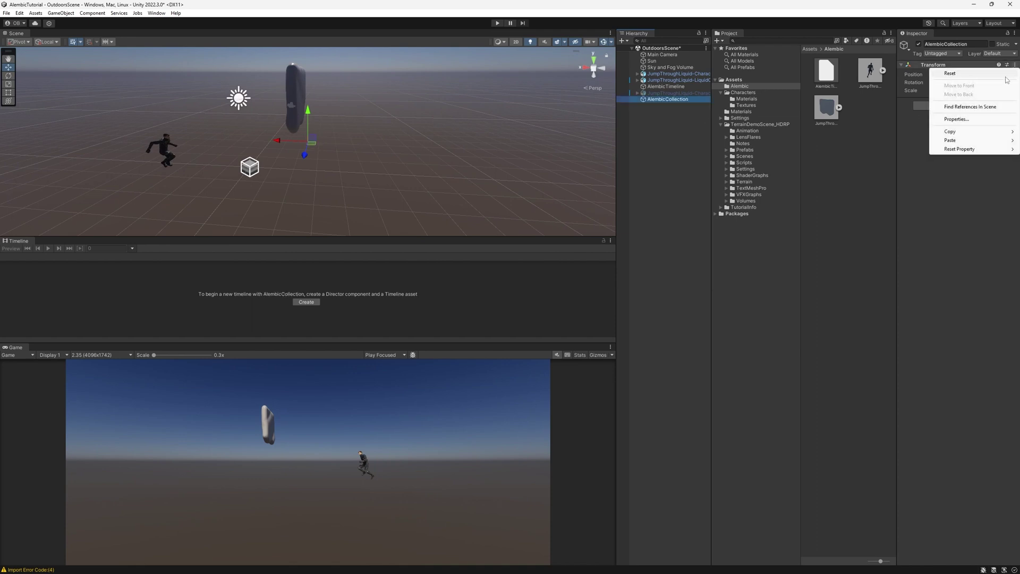
click(1003, 73)
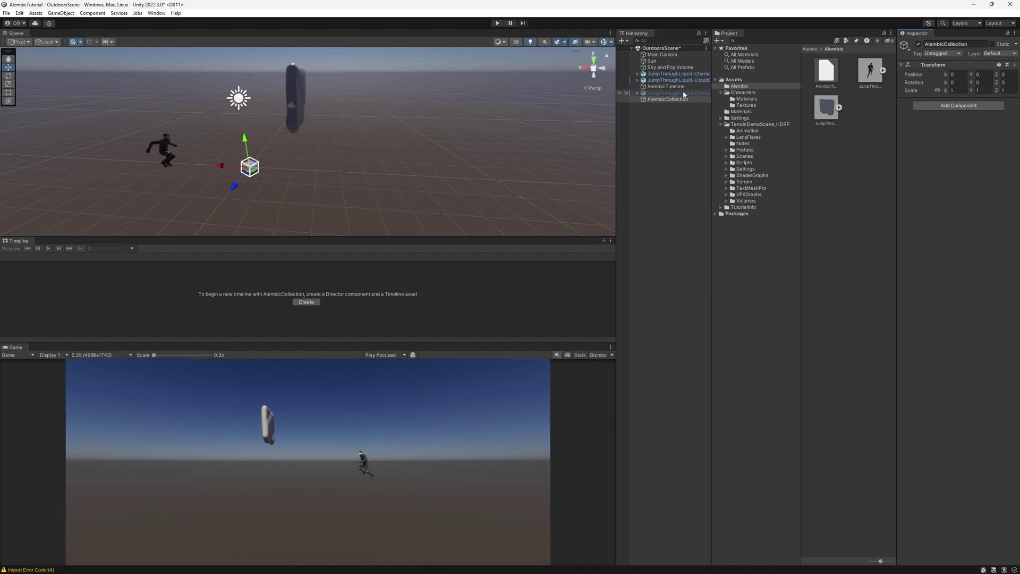
Parent the character, liquid and AlembicTimeline objects under AlembicCollection.
click(678, 74)
shift+click(667, 86)
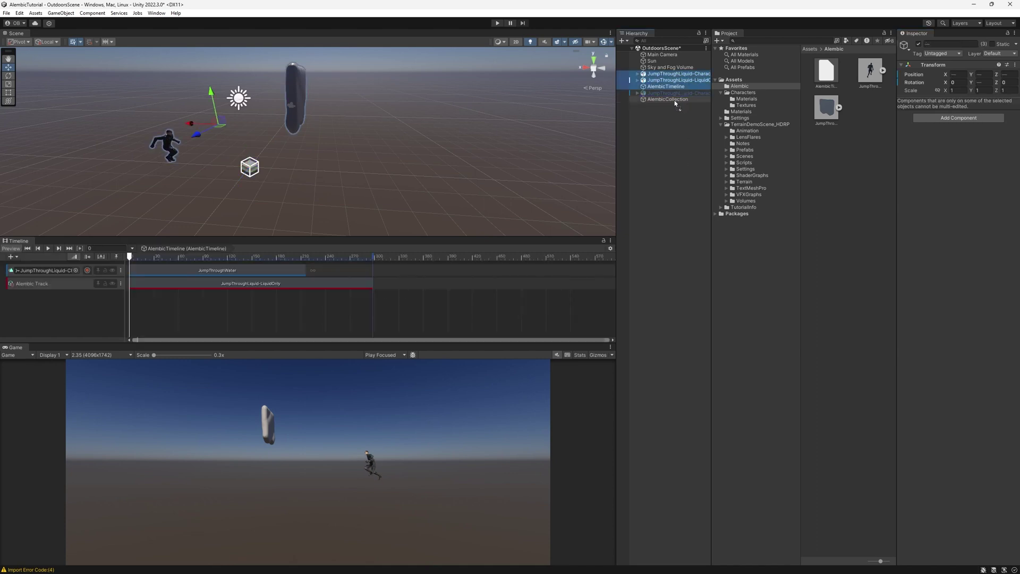
drag(676, 102, 674, 99)
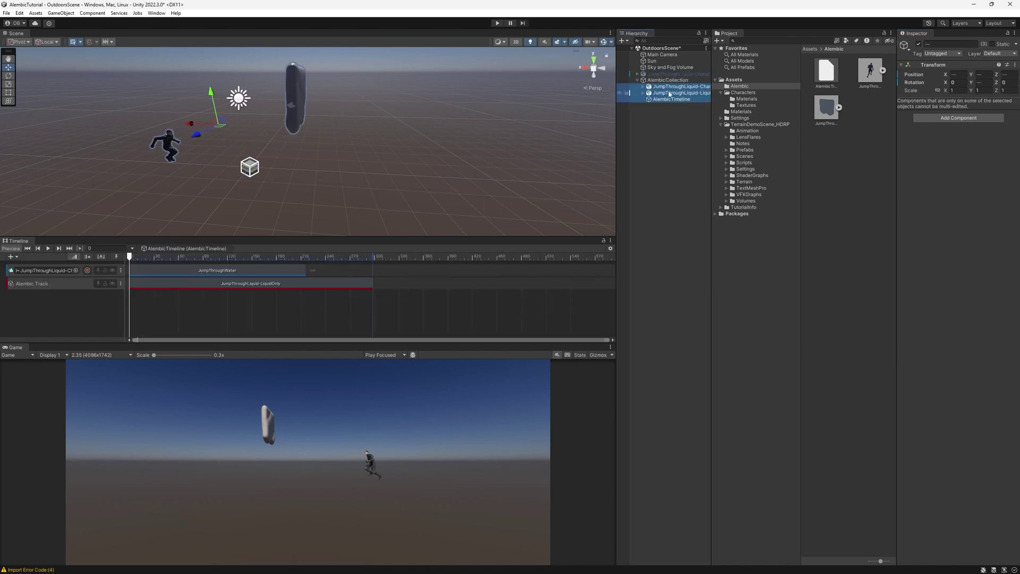
click(663, 80)
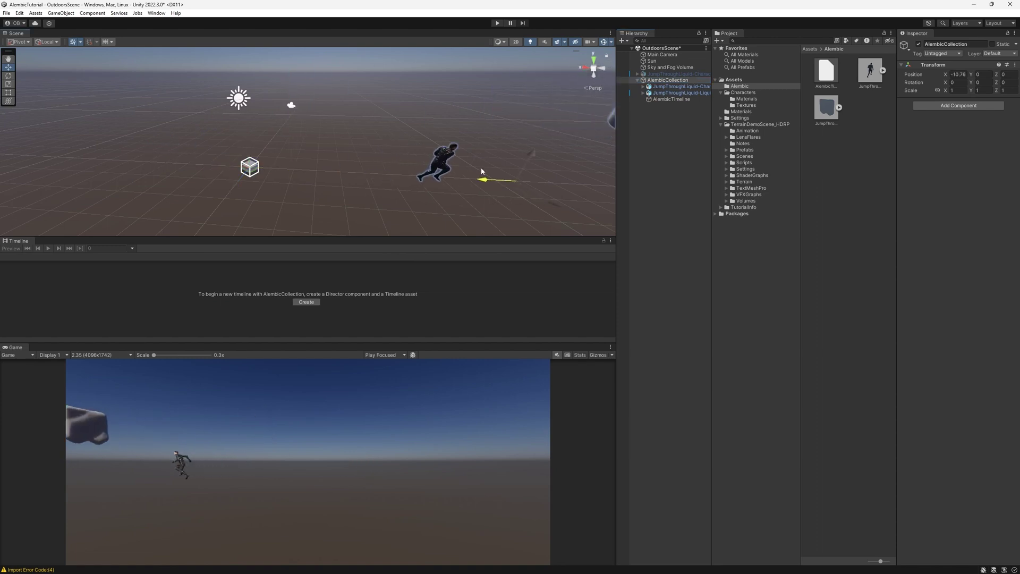
Select AlembicTimeline and play the timeline preview, viewing the liquid mesh.
click(671, 100)
click(195, 313)
key(space)
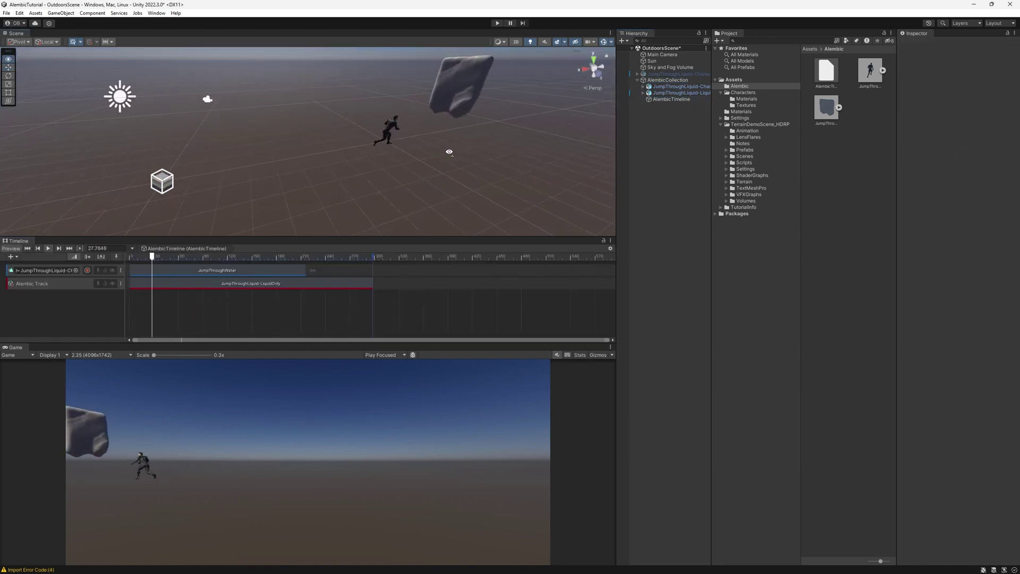
mouse_move(319, 152)
right_down()
mouse_move(449, 151)
mouse_move(399, 128)
right_up()
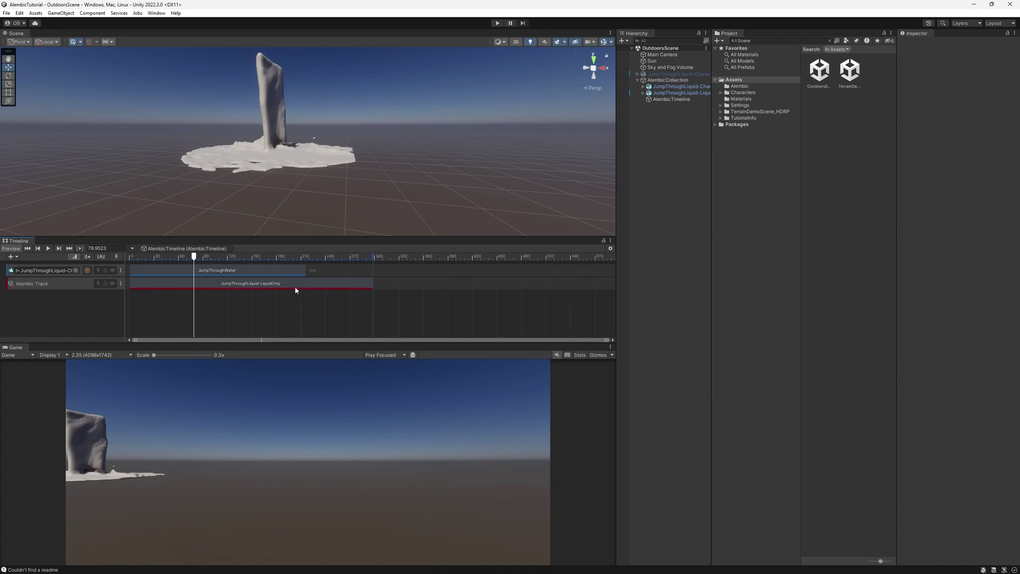
Try shortening the liquid Alembic clip, then undo the change.
click(346, 287)
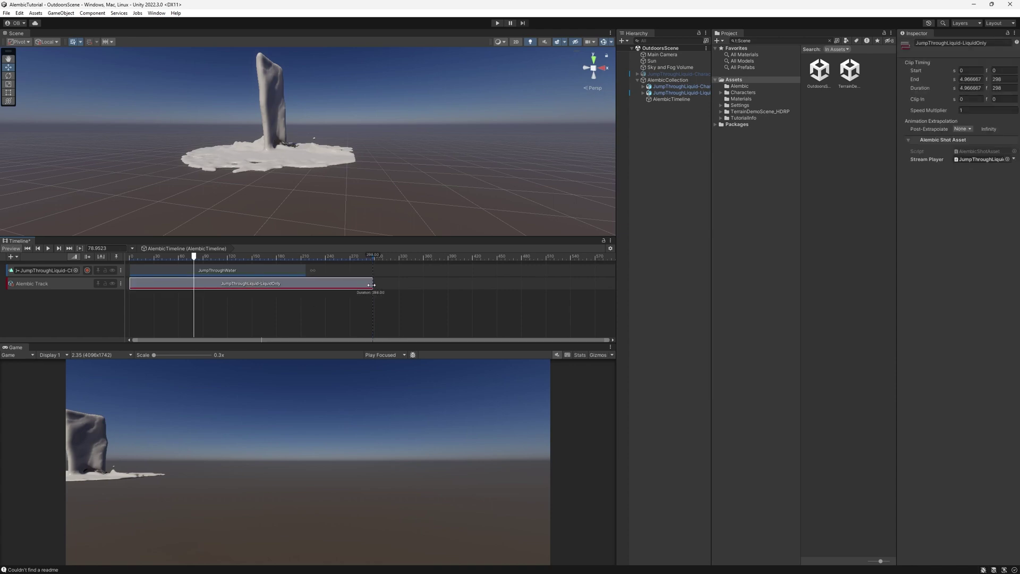
shift+drag(370, 284, 256, 301)
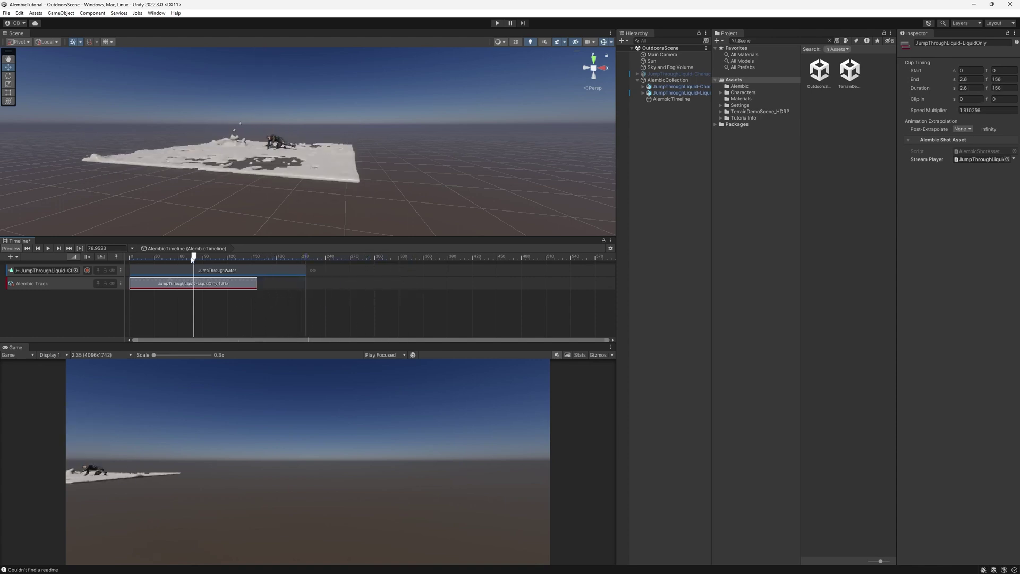
key(space)
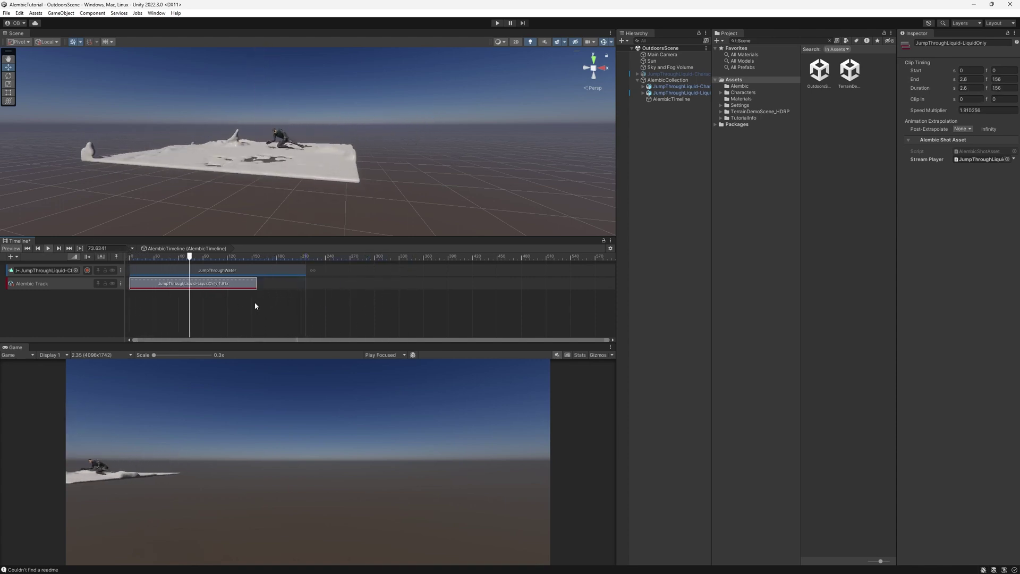
key(ctrl+z)
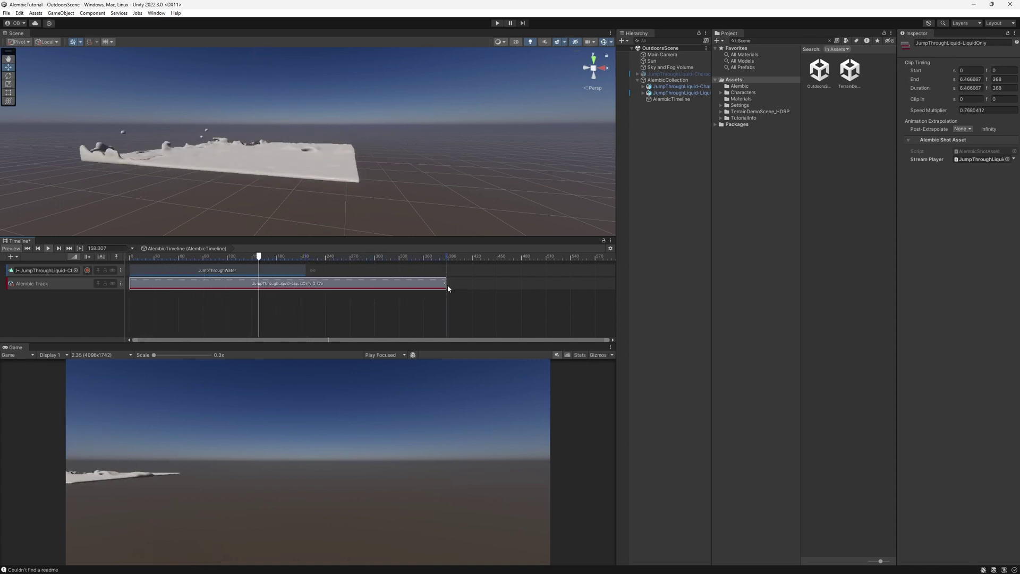
click(391, 307)
Lengthen both timeline clips for slow motion and rewind to near the start.
mouse_move(372, 277)
shift+mouse_down()
mouse_move(507, 276)
mouse_move(184, 274)
shift+mouse_up()
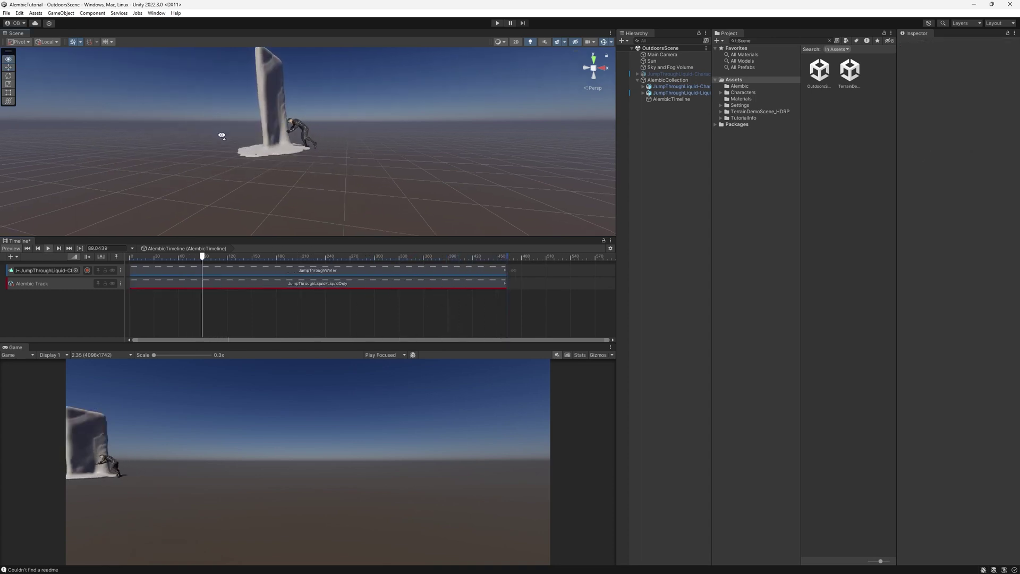
alt+drag(228, 133, 310, 134)
right_drag(372, 132, 589, 149)
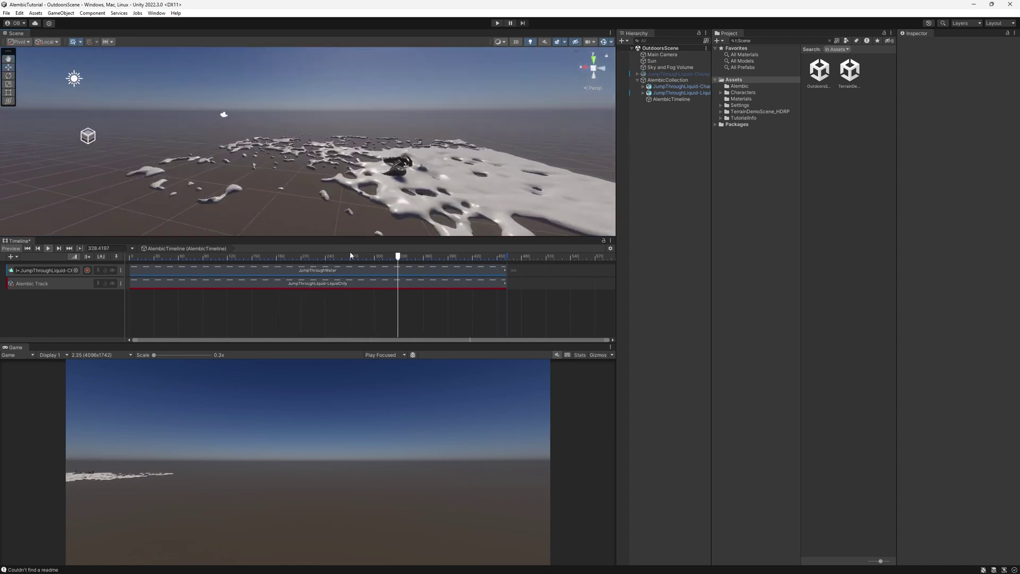
drag(246, 256, 139, 256)
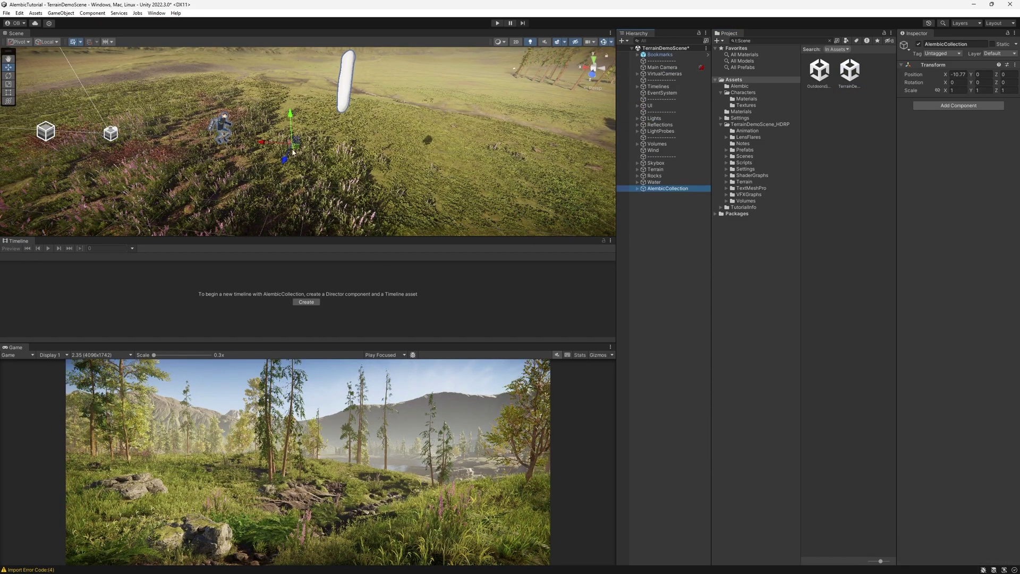
In TerrainDemoScene, expand AlembicCollection, select AlembicTimeline and scrub to frame 41.
right_drag(316, 145, 302, 169)
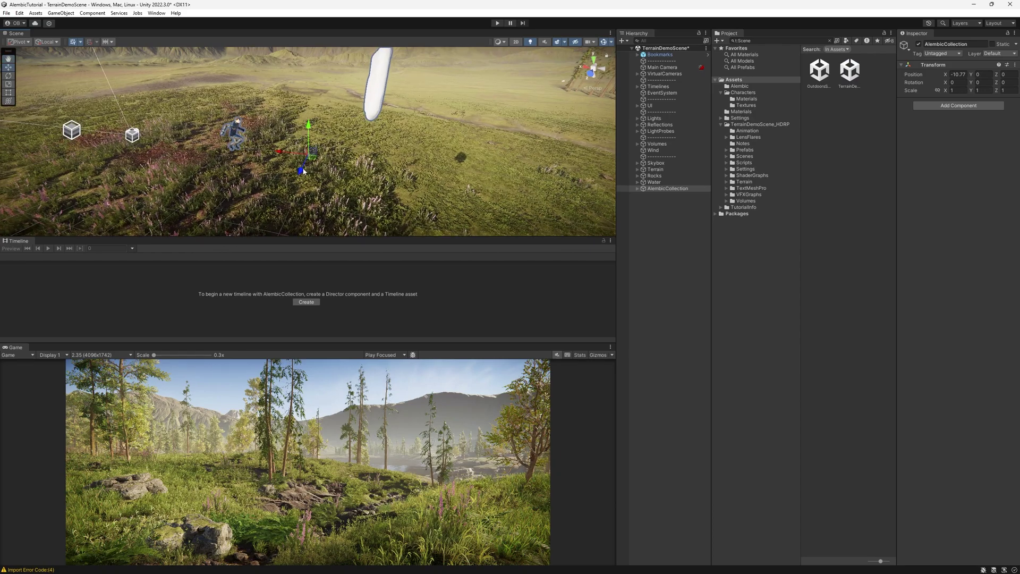
right_drag(329, 93, 518, 160)
click(637, 190)
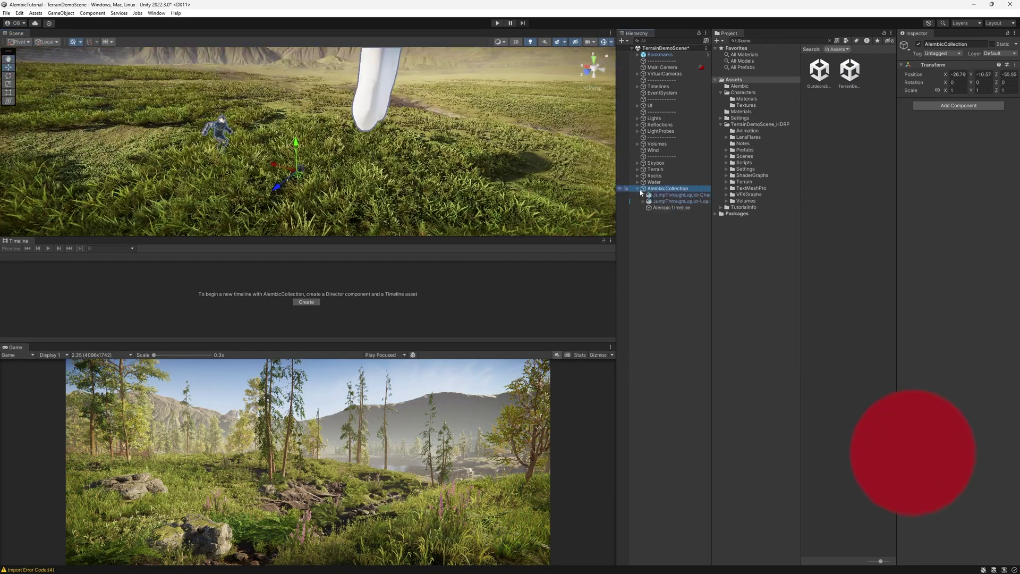
click(666, 208)
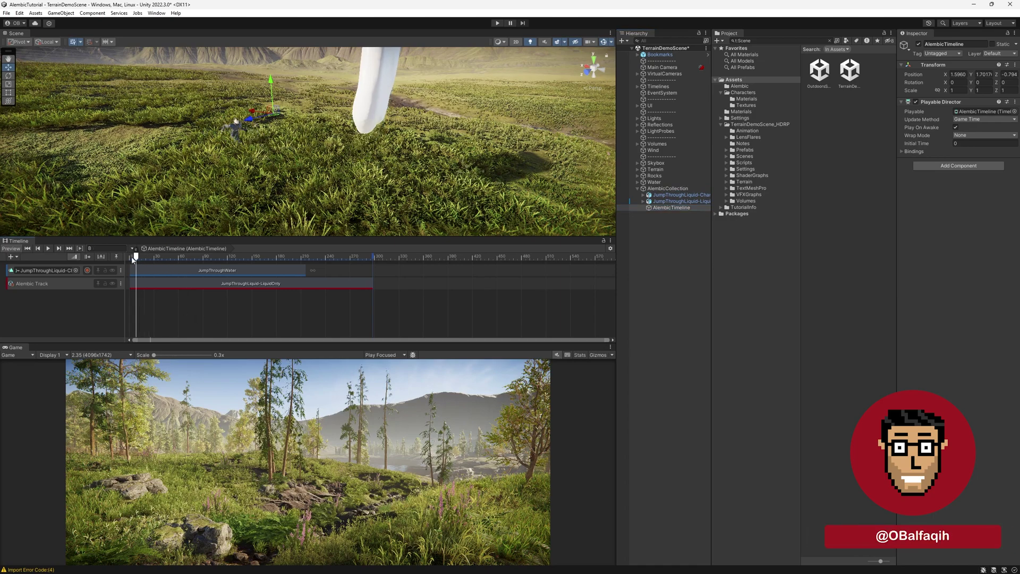
drag(137, 258, 163, 258)
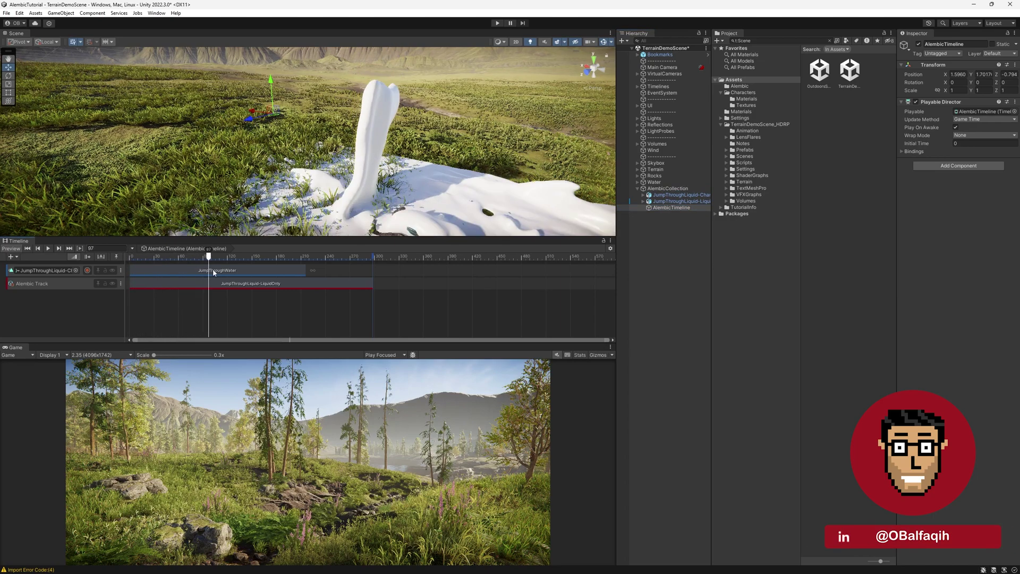
right_drag(235, 225, 239, 207)
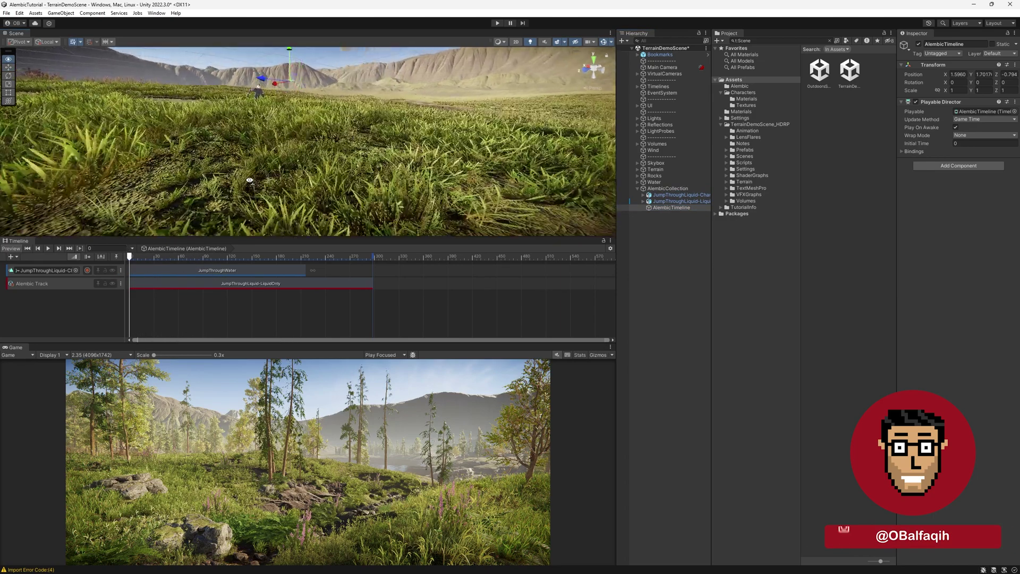
click(236, 303)
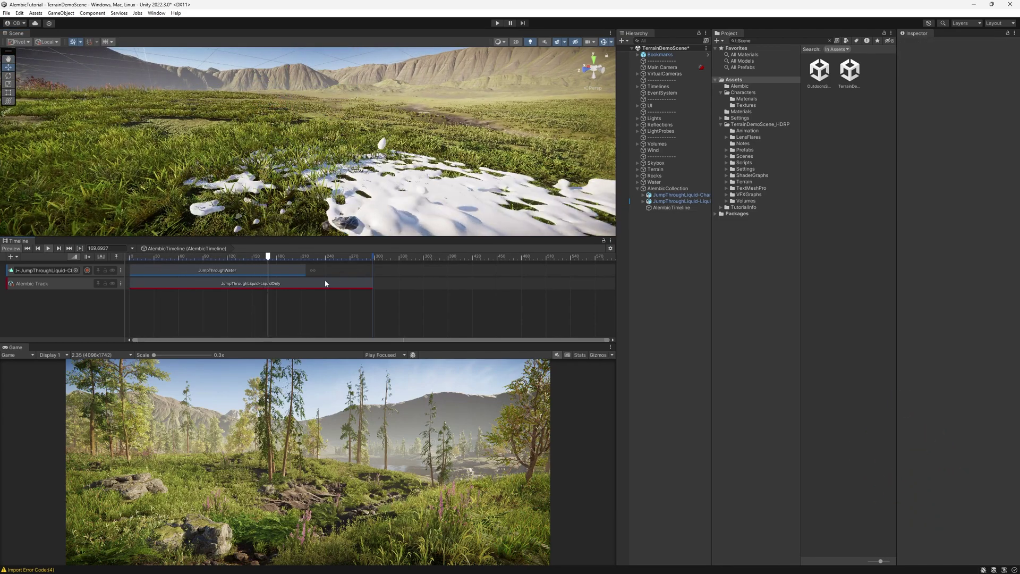
Assign the Liquid material to the Cube_002 liquid mesh.
click(337, 73)
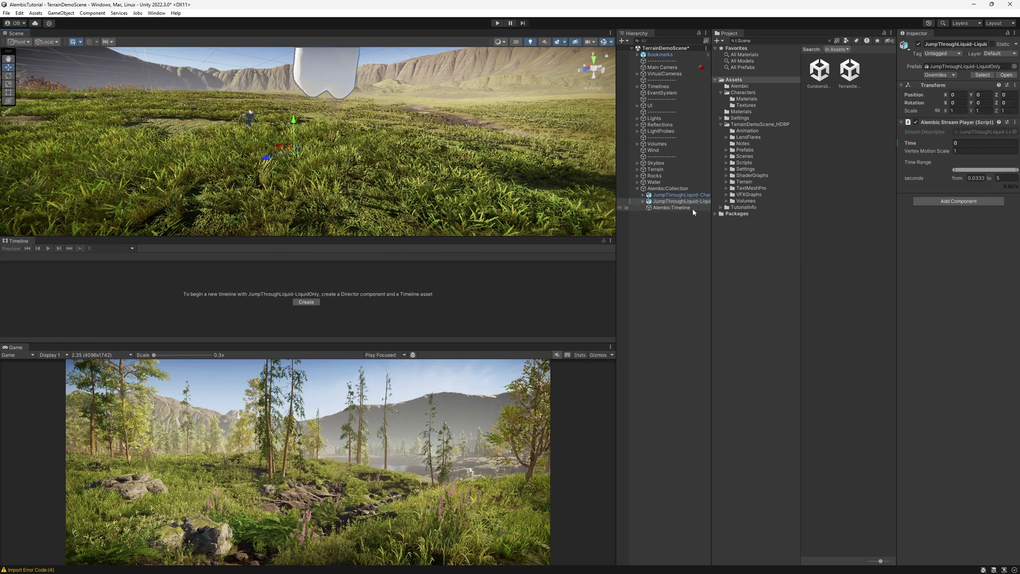
click(1010, 145)
text(liq)
double_click(785, 176)
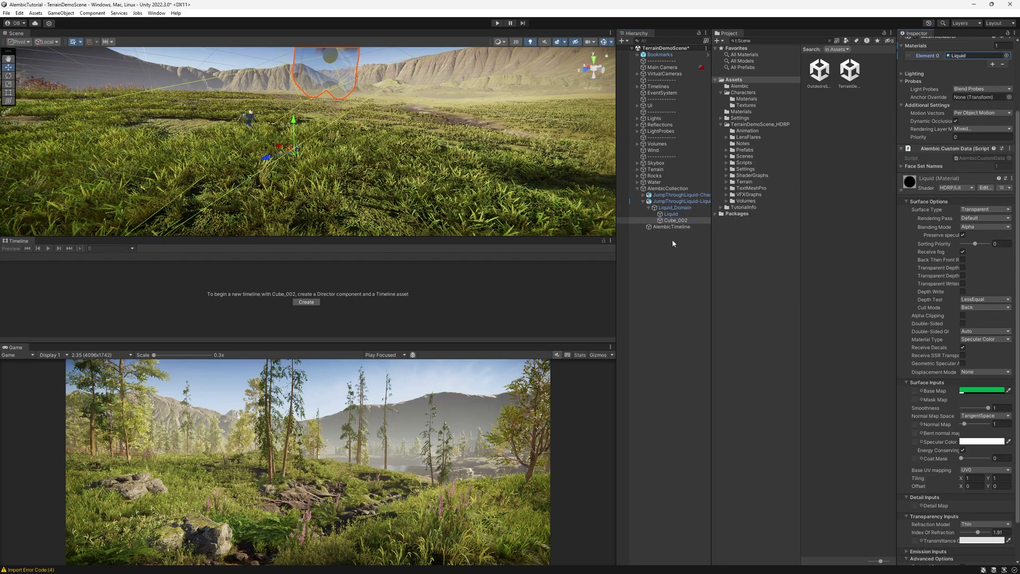
click(672, 233)
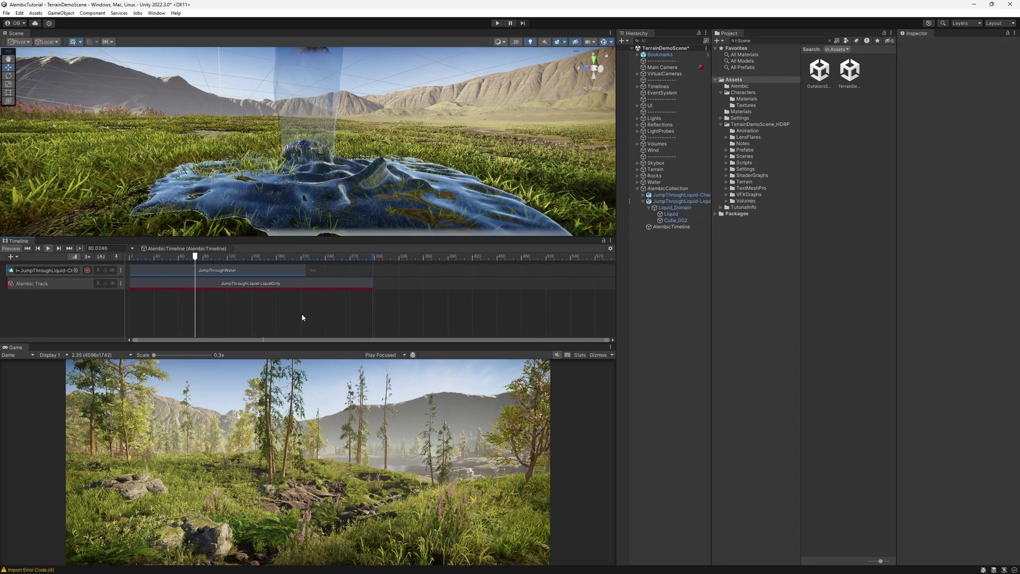